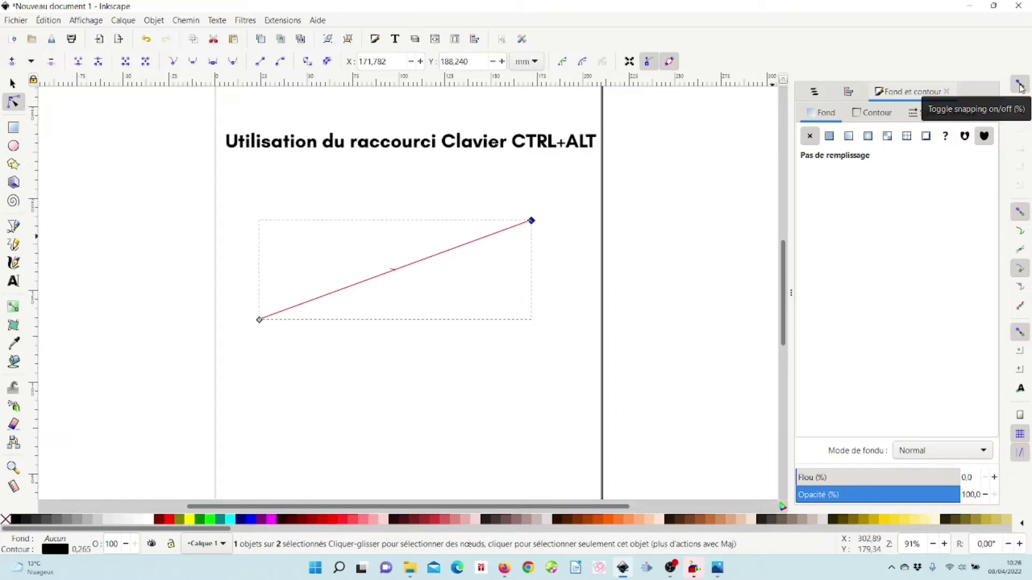
- Turn snapping off, and hide the page grid and show it again
click(1020, 86)
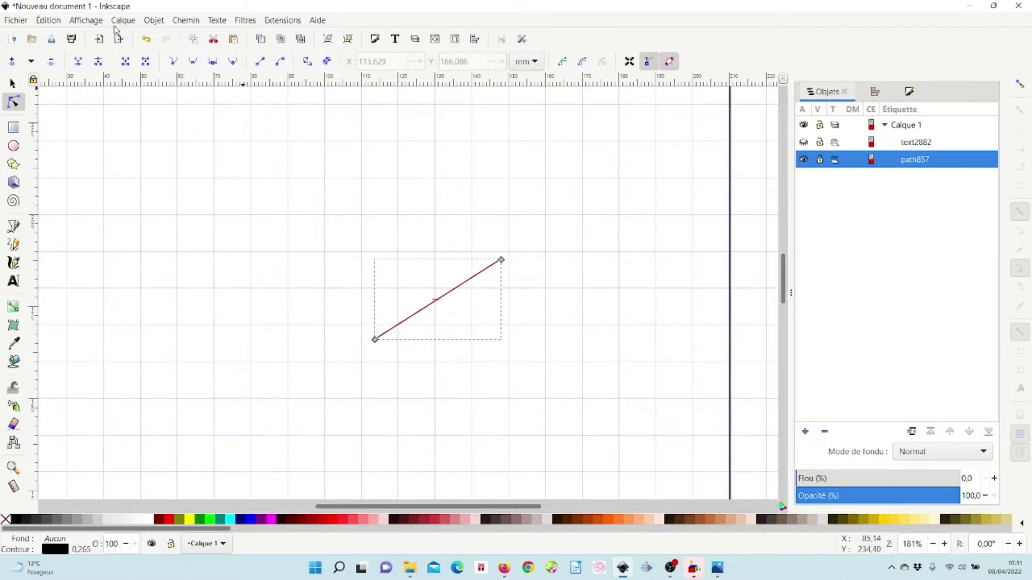
click(85, 22)
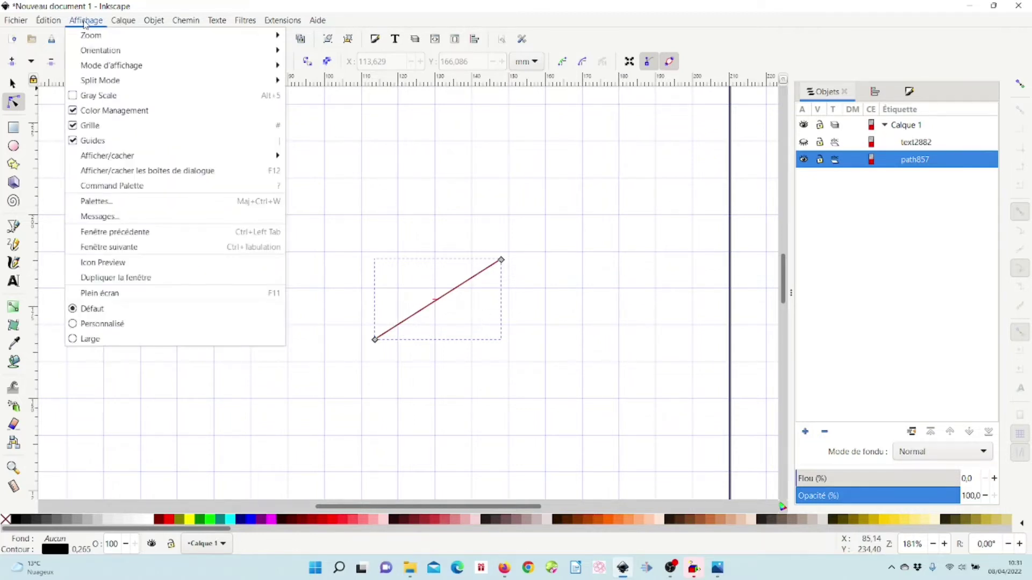
click(80, 128)
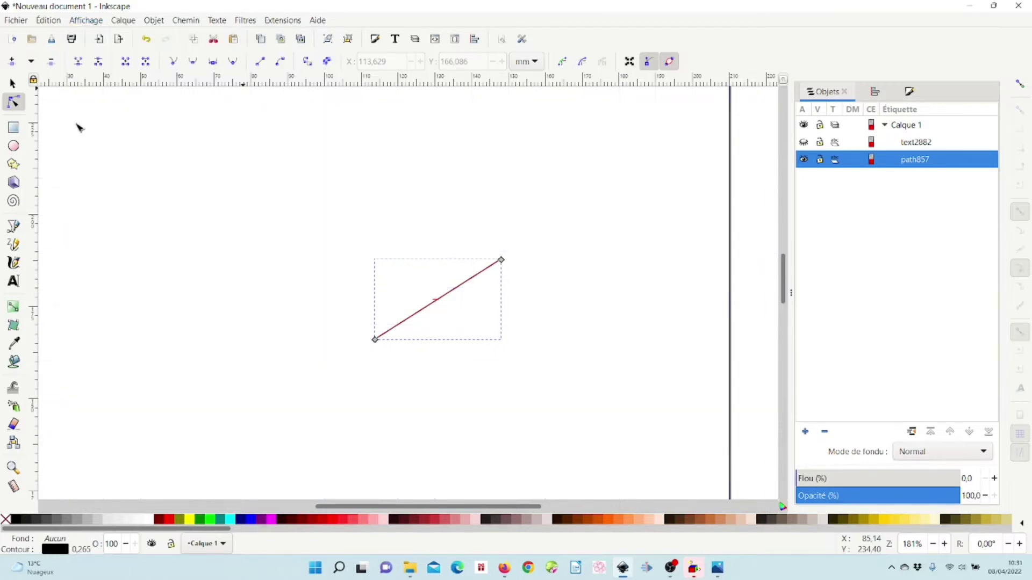
click(82, 21)
click(75, 128)
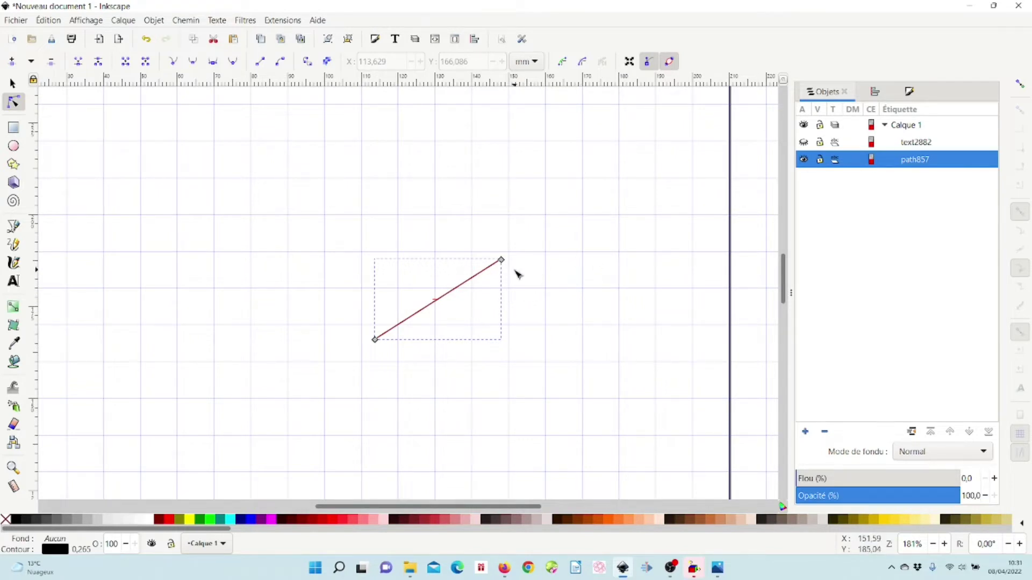
- Enable snapping and place the line's ends on the grid intersections at X 140, Y 190 and X 120, Y 170 mm
mouse_move(502, 260)
mouse_down()
mouse_move(472, 252)
mouse_move(486, 261)
mouse_up()
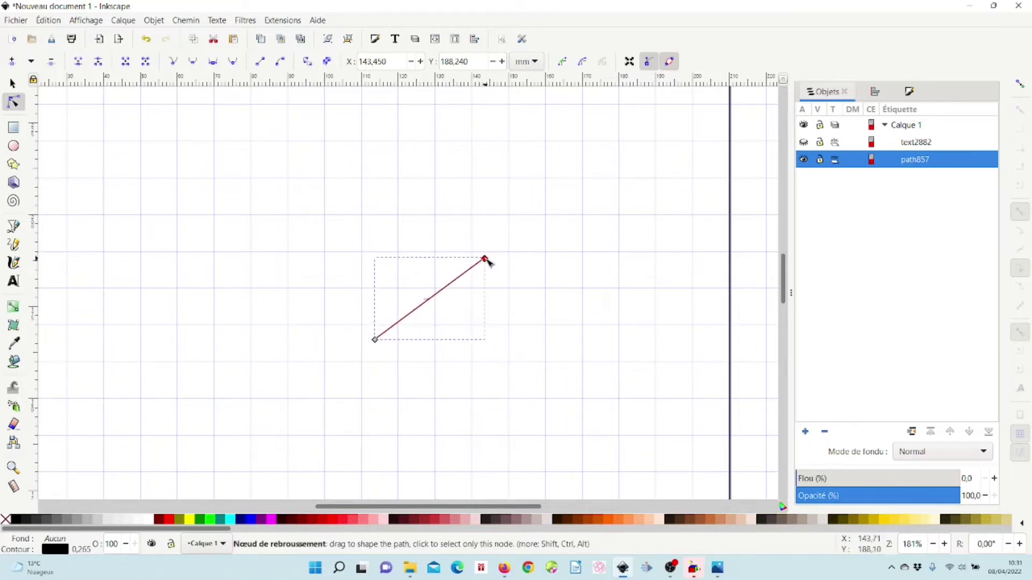
click(1019, 86)
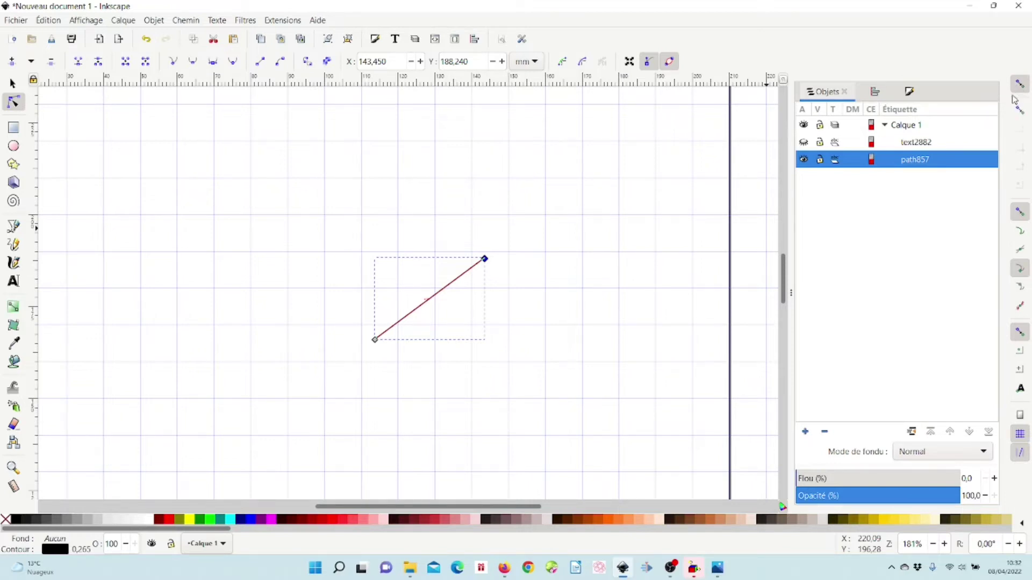
click(1021, 435)
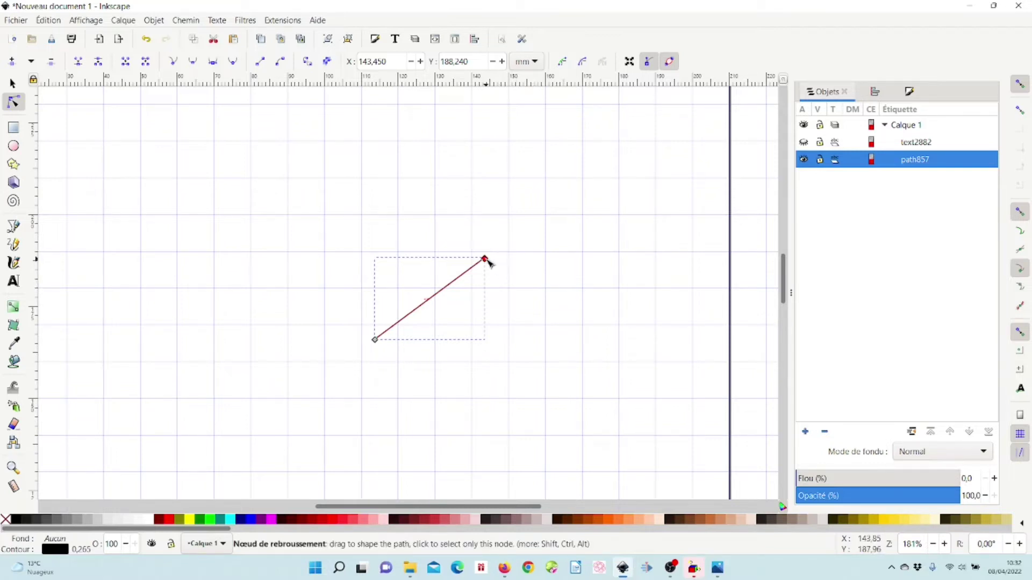
drag(485, 260, 485, 262)
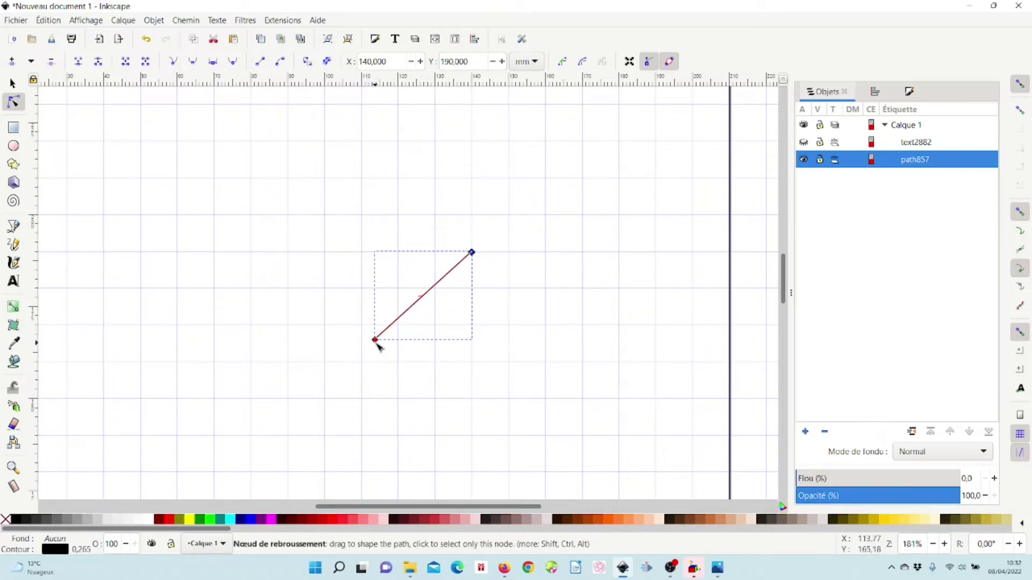
mouse_move(379, 340)
mouse_down()
mouse_move(359, 341)
mouse_move(398, 339)
mouse_up()
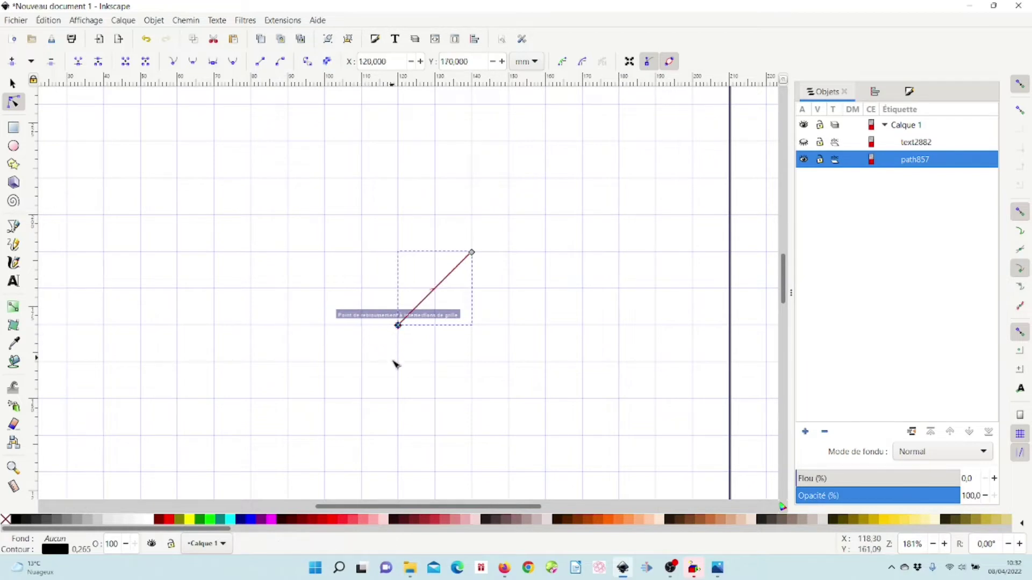
click(428, 356)
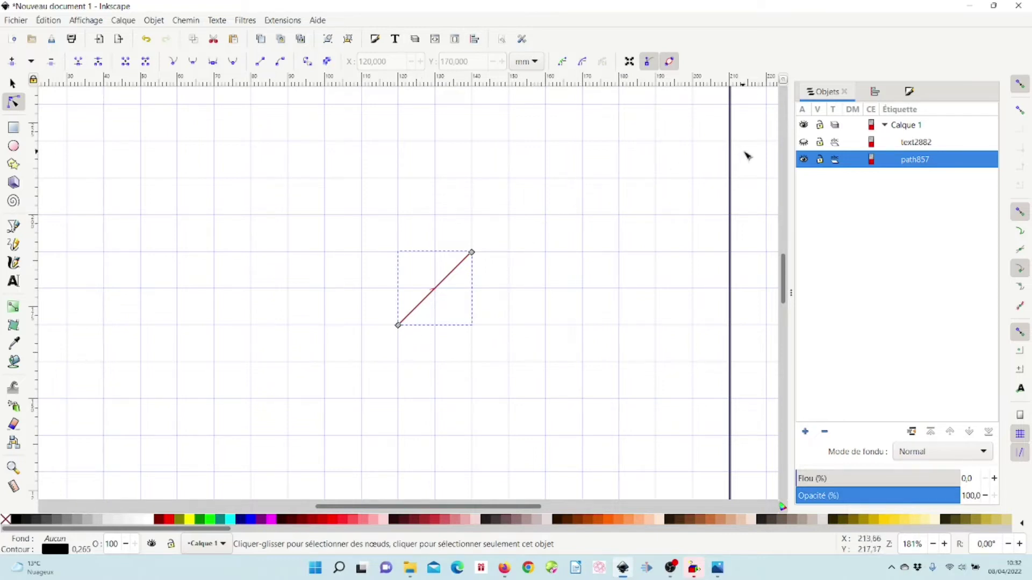
- Set the line's stroke width to 1 mm
click(909, 92)
click(924, 114)
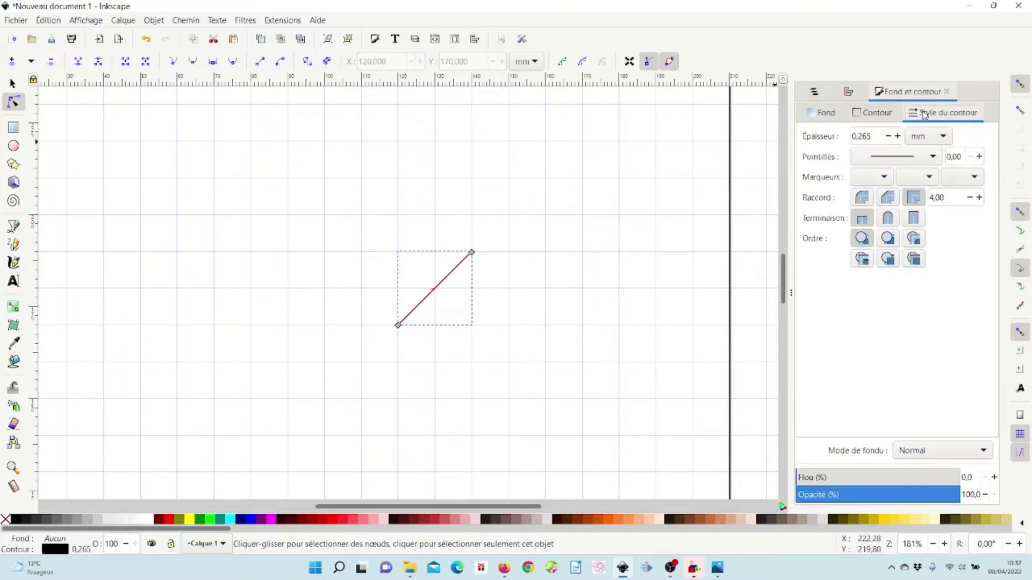
drag(881, 136, 839, 137)
text(1)
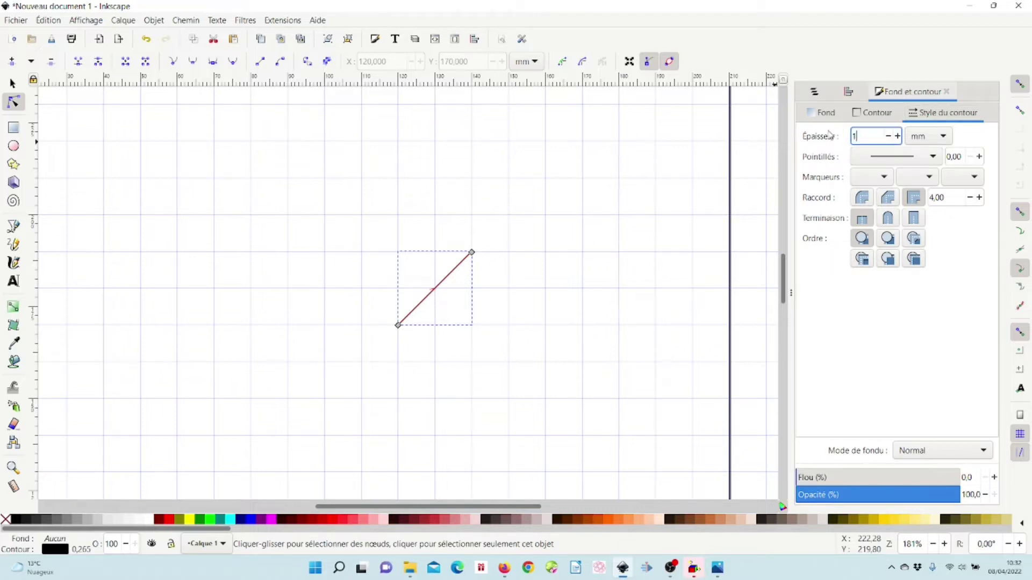
key(Return)
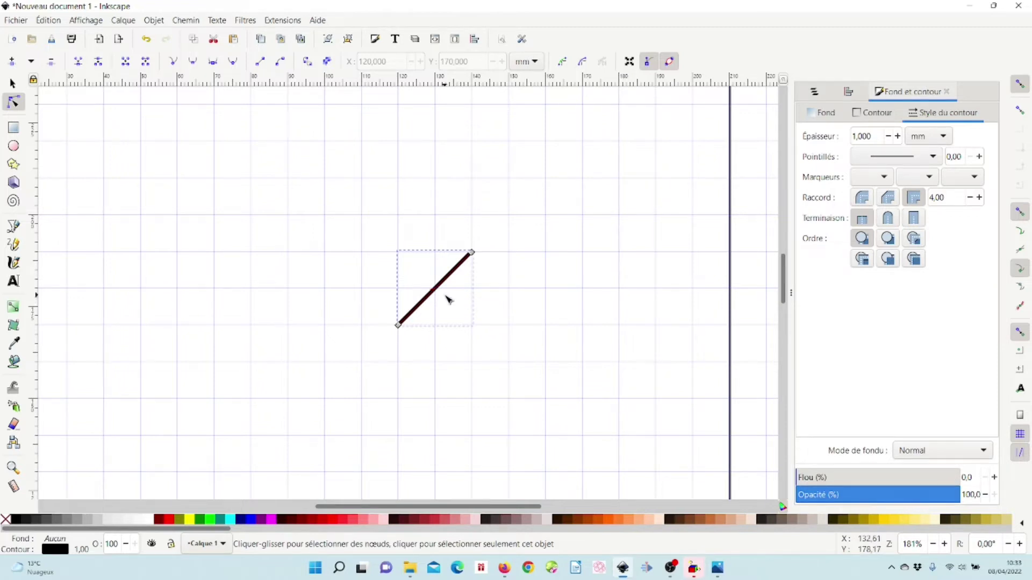
- Convert the thick line into a satin column with Ink/Stitch
scroll(447, 299, up, 2)
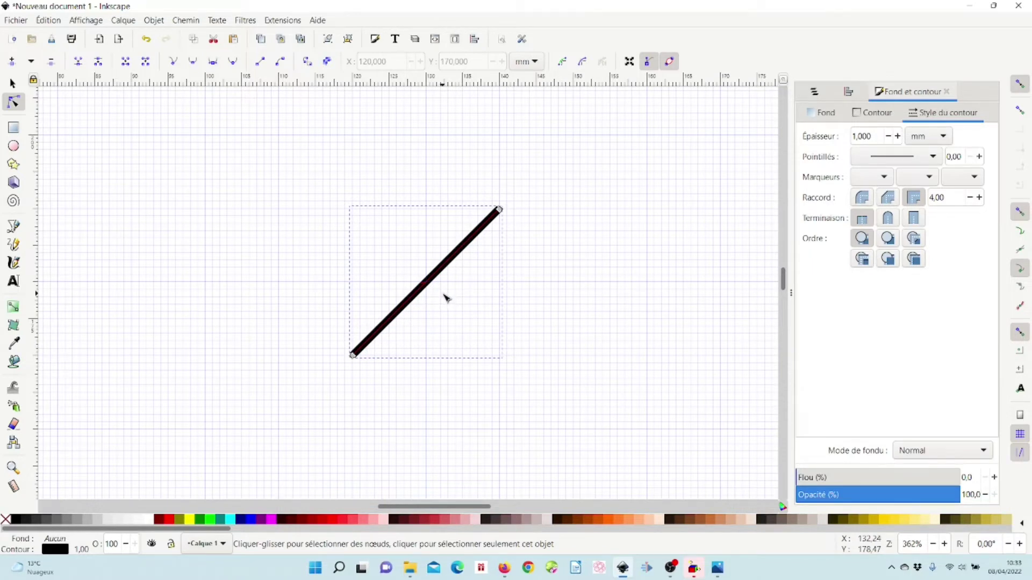
scroll(446, 298, up, 2)
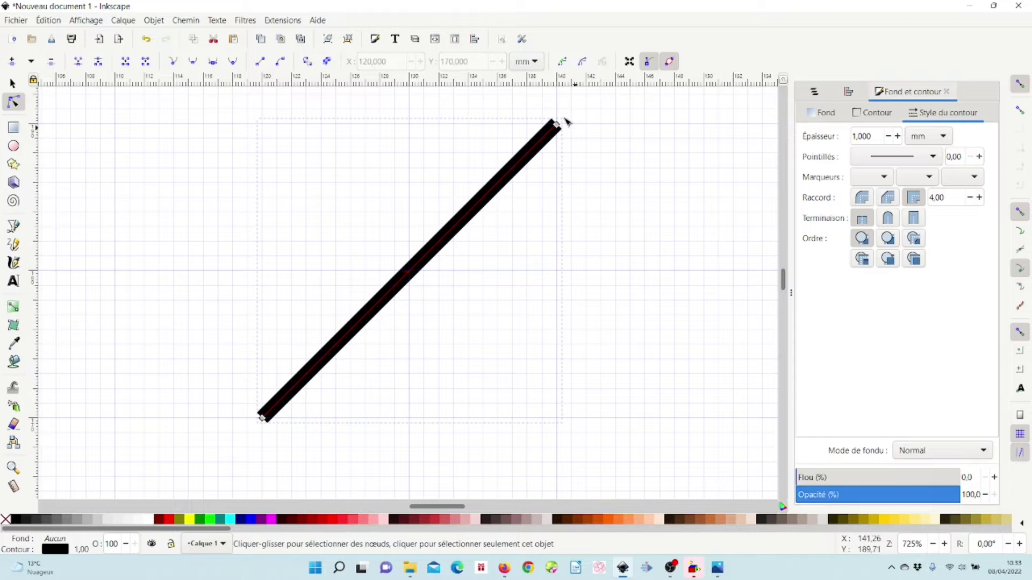
click(283, 21)
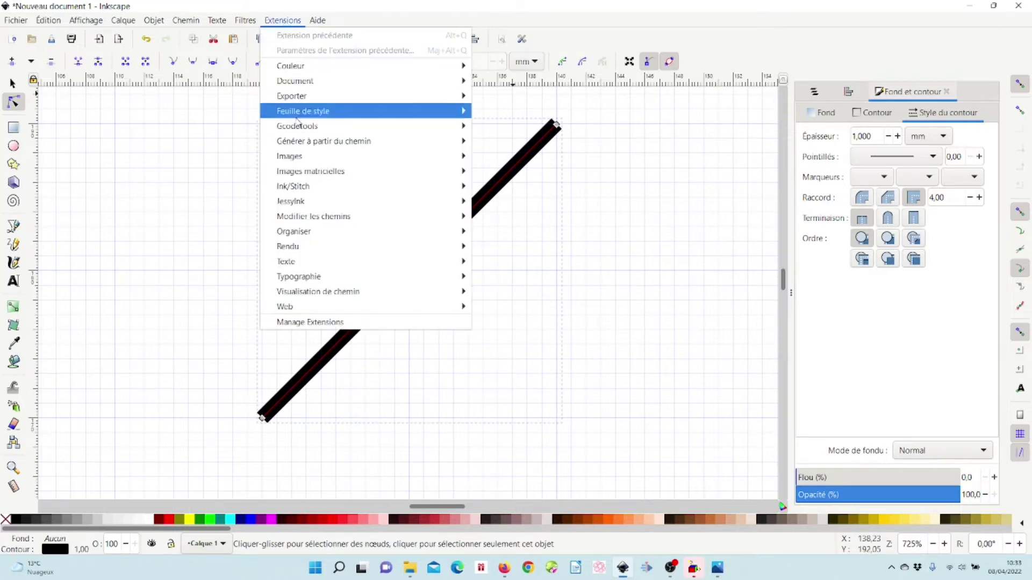
mouse_move(410, 188)
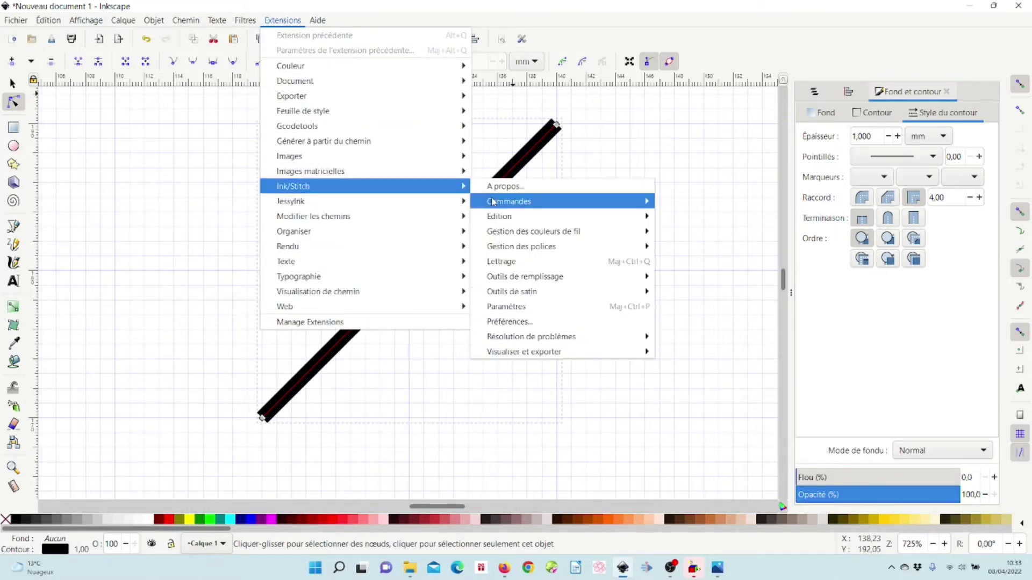
mouse_move(519, 293)
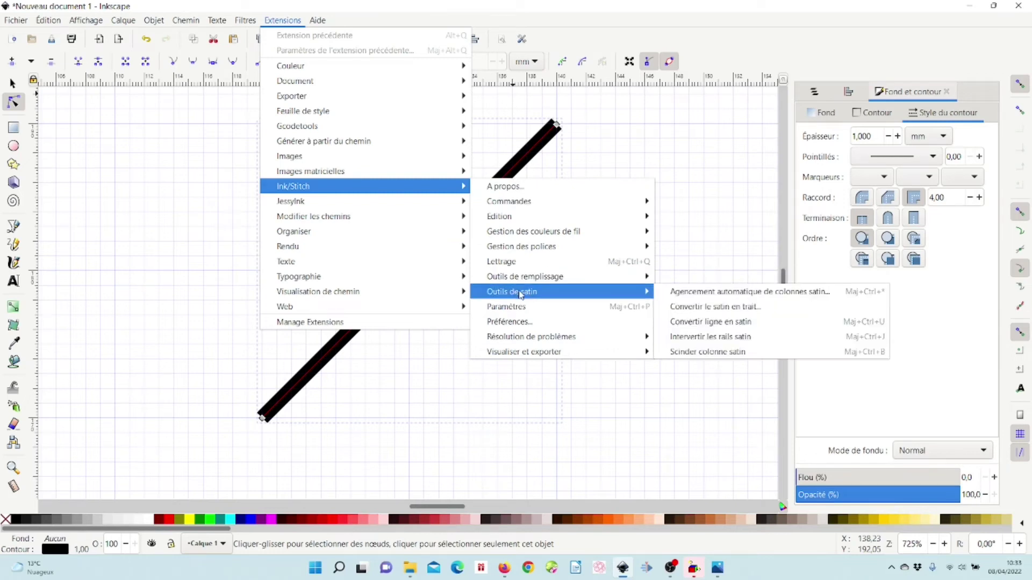
click(710, 322)
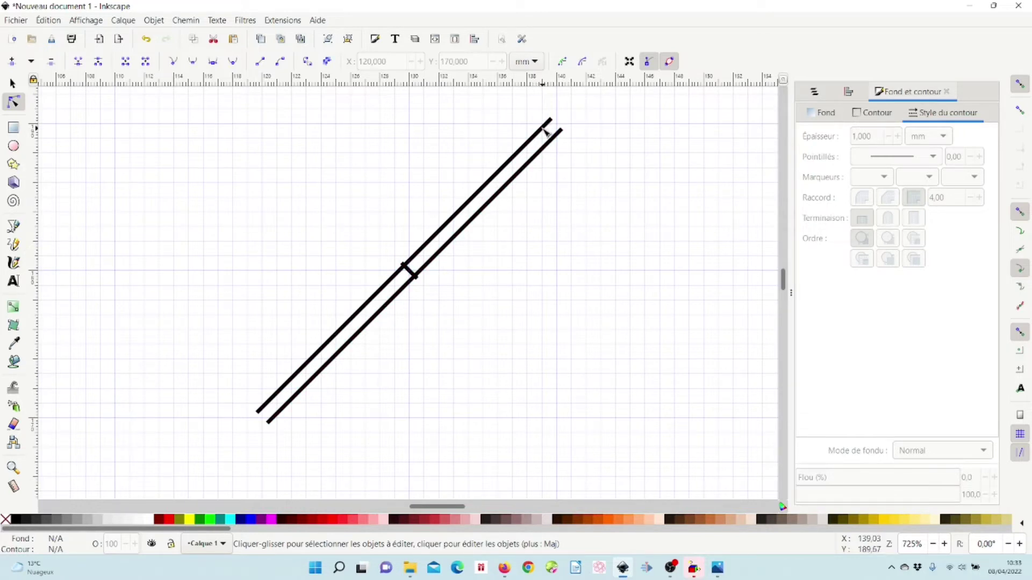
- Join the upper end nodes of the two satin rails with a segment that has a node at its midpoint
click(543, 129)
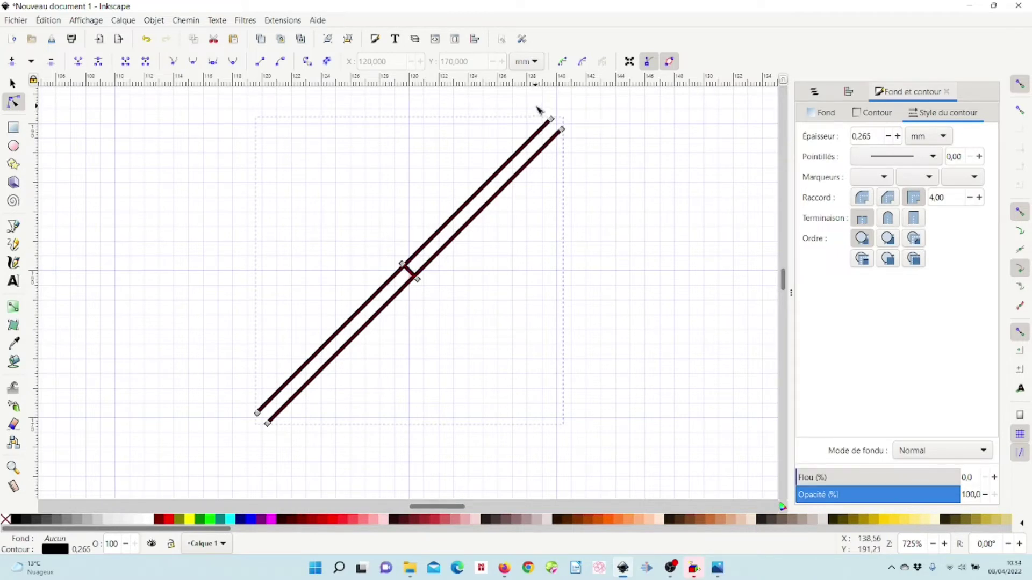
drag(536, 105, 576, 149)
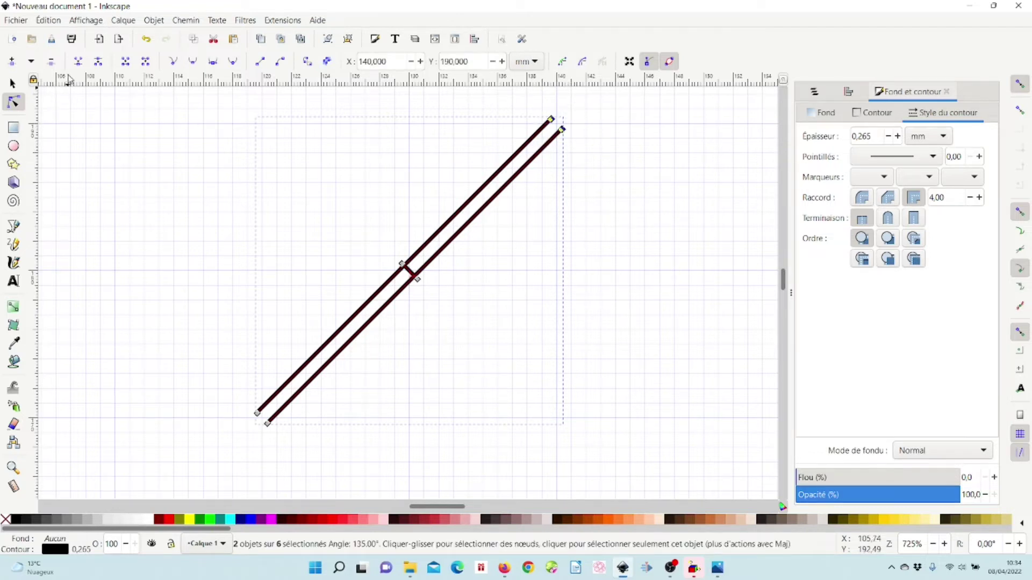
click(124, 65)
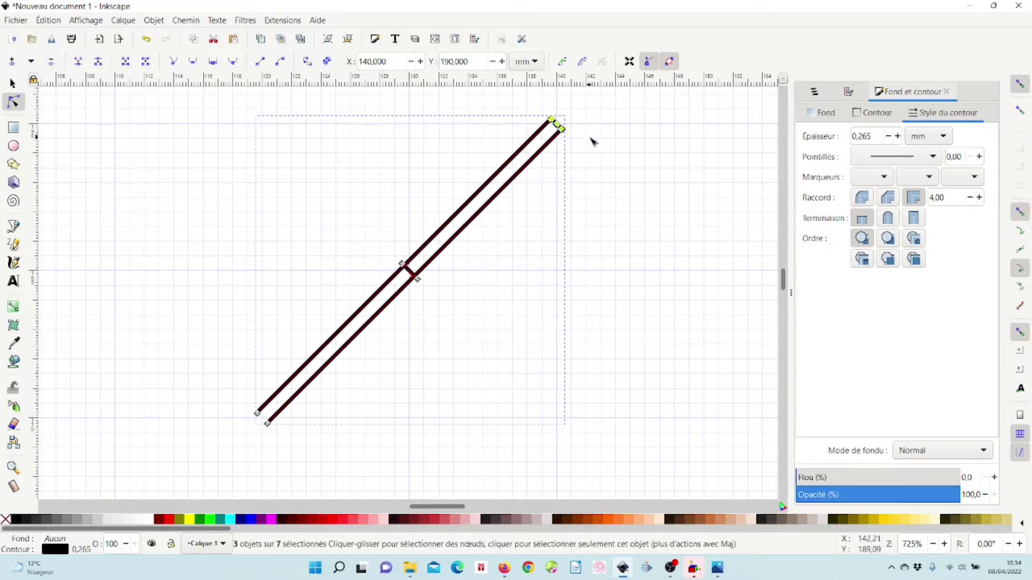
- Select only the two corner nodes at the satin's upper end, leaving out the middle node between them
click(563, 130)
click(562, 130)
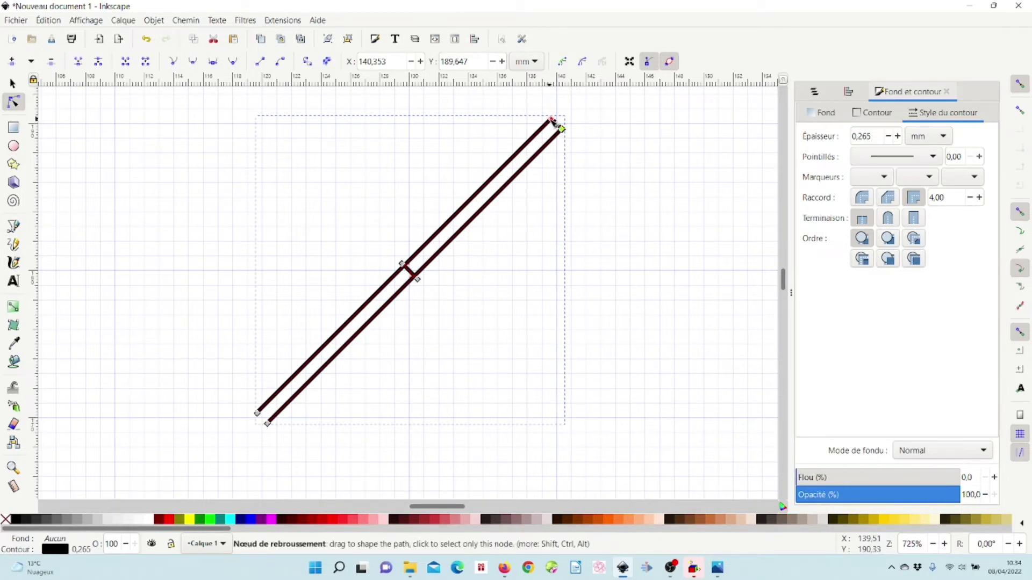
shift+click(552, 120)
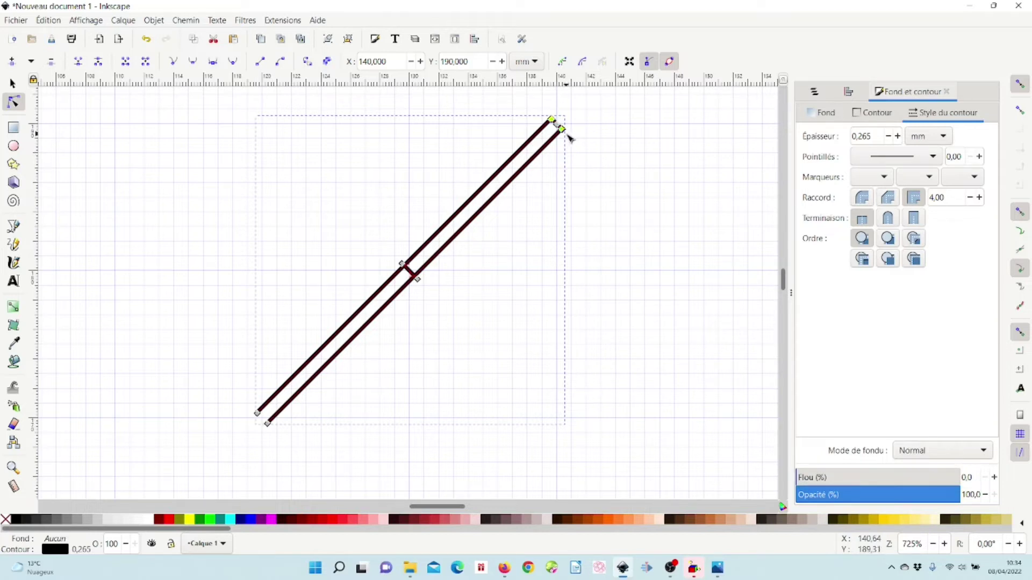
scroll(570, 138, up, 2)
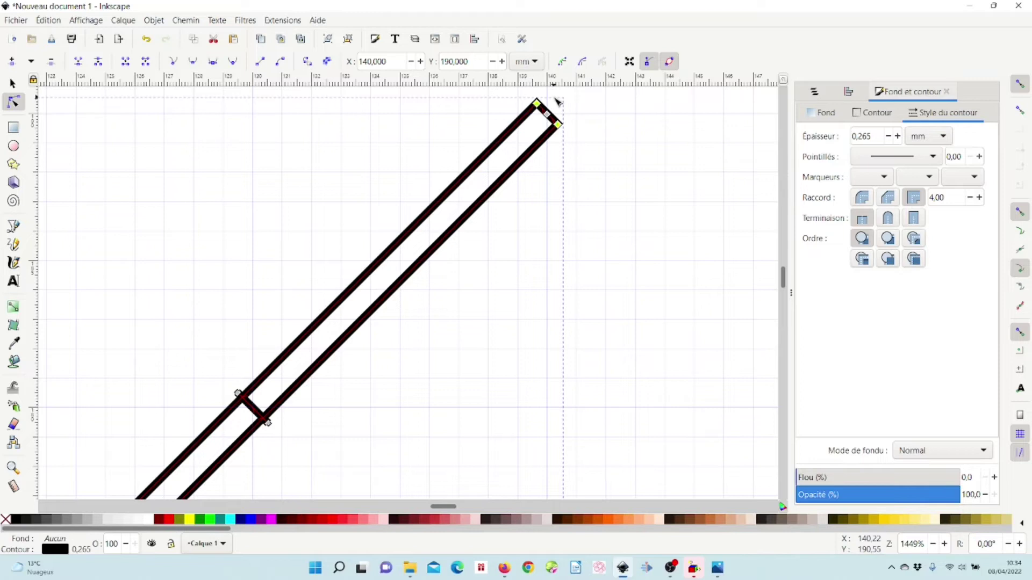
scroll(557, 100, up, 2)
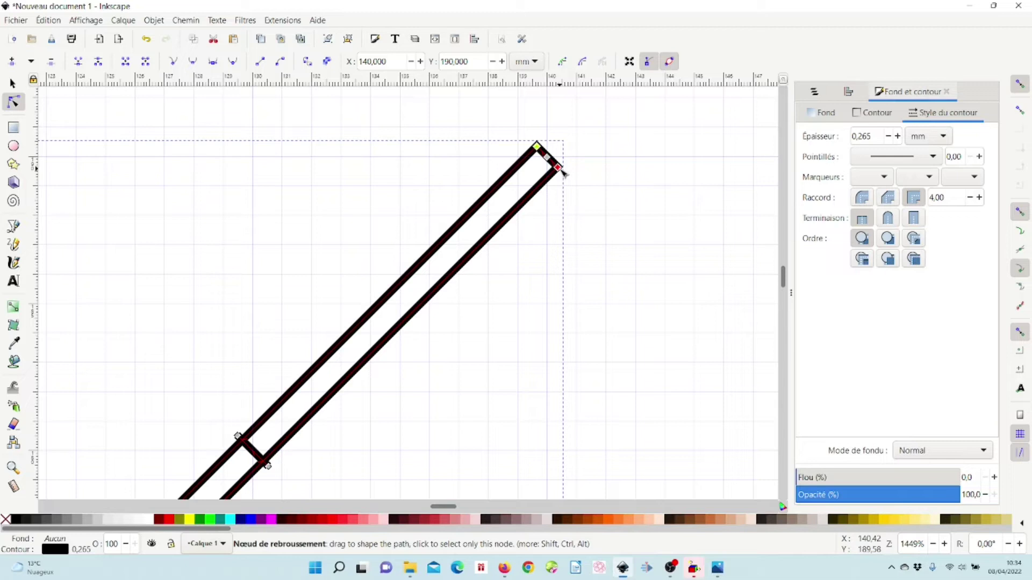
- Try moving the two corner nodes freely with snapping on and with it off, undoing each move and restoring snapping
mouse_move(560, 169)
mouse_down()
mouse_move(557, 179)
mouse_move(572, 170)
mouse_up()
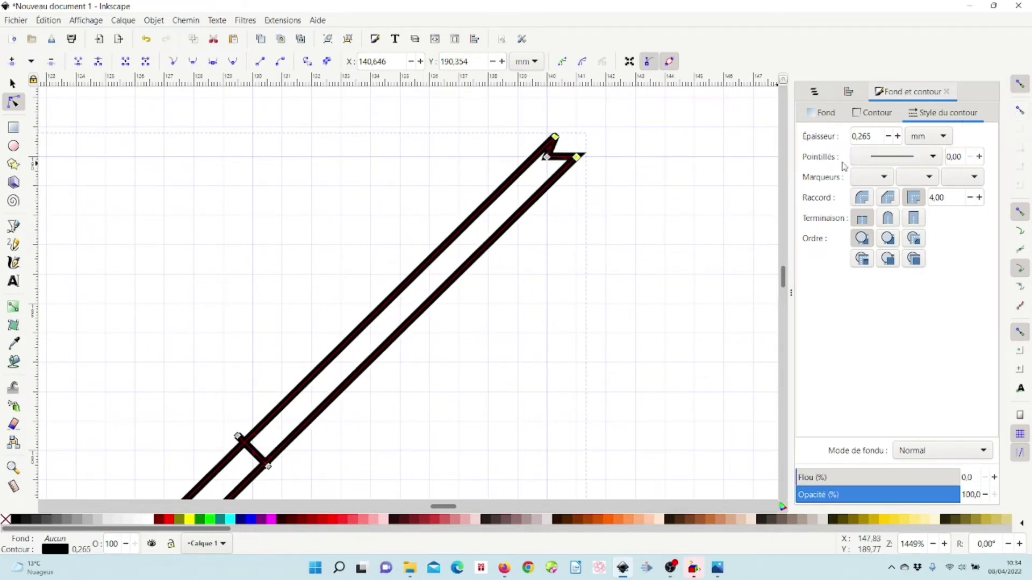
key(ctrl+z)
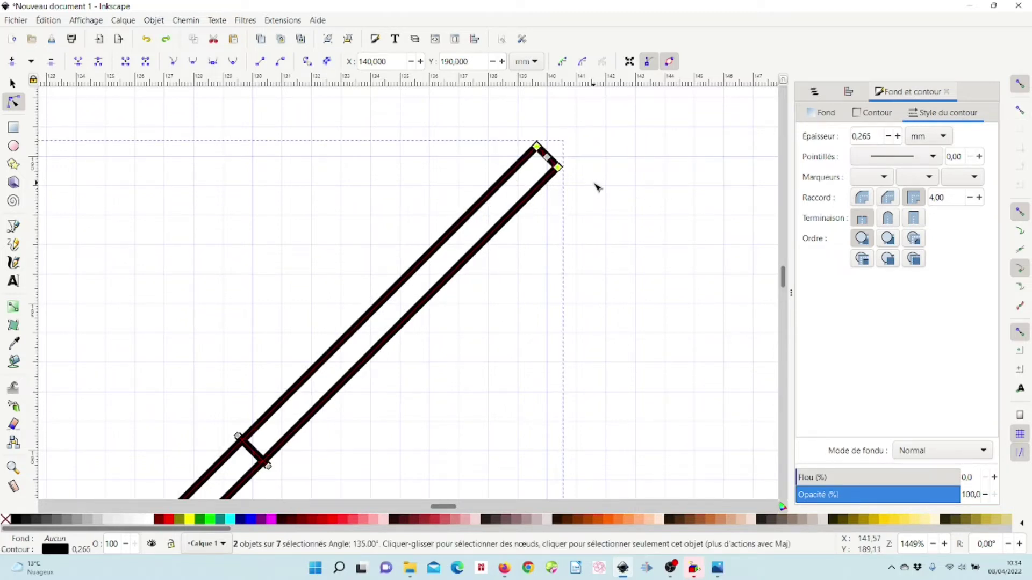
click(1020, 86)
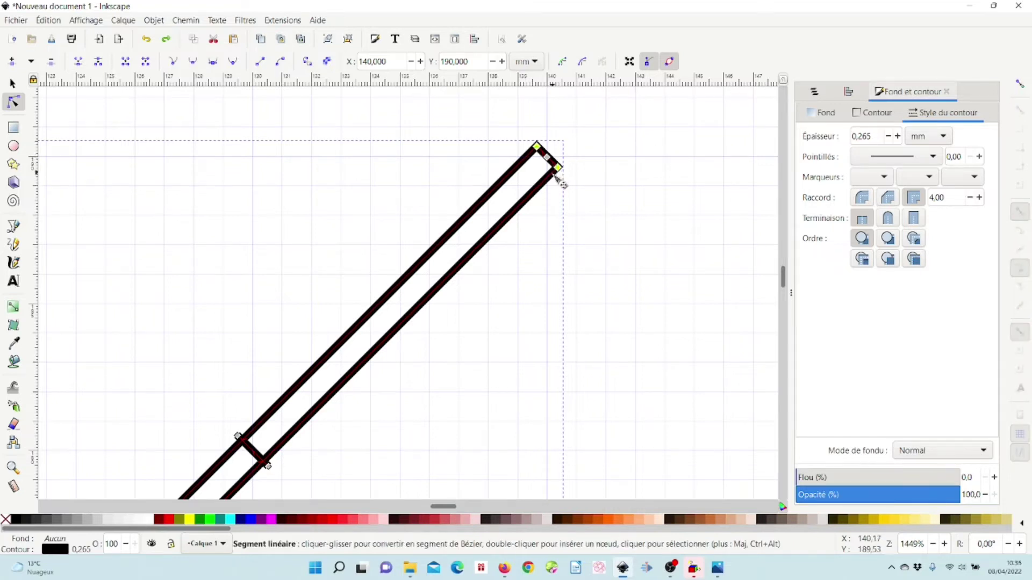
mouse_move(559, 169)
mouse_down()
mouse_move(548, 181)
mouse_move(559, 172)
mouse_up()
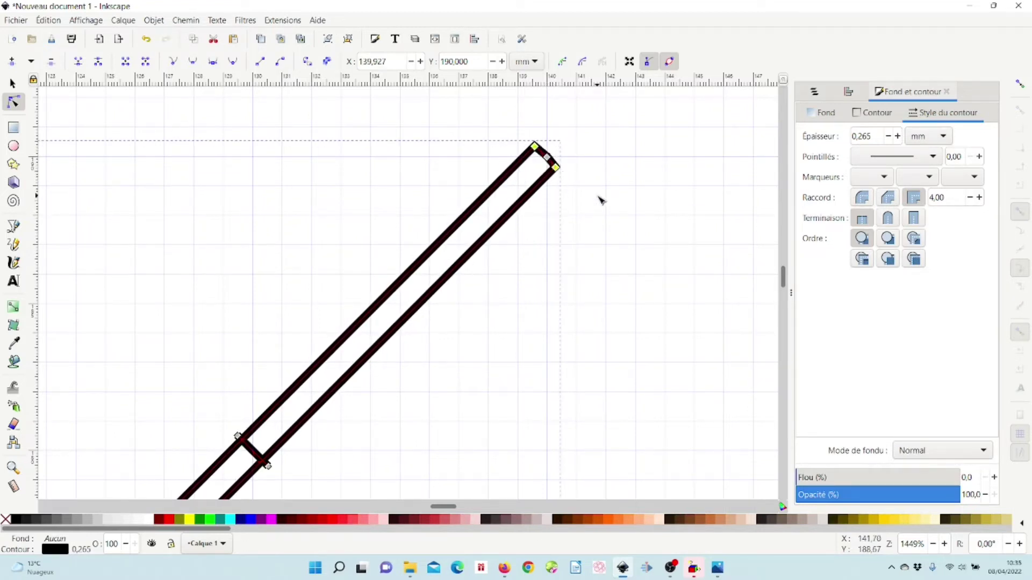
key(ctrl+z)
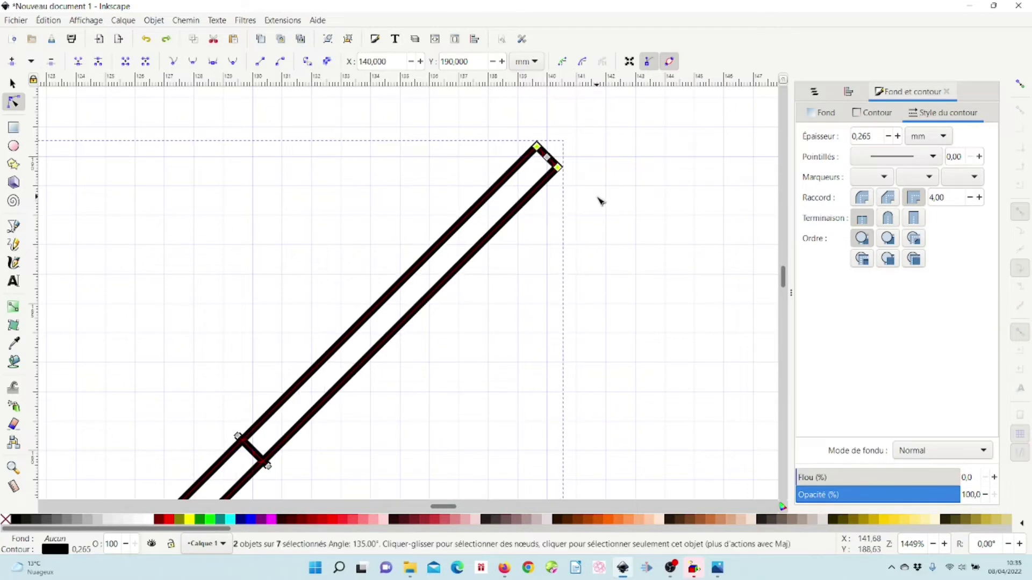
click(1020, 85)
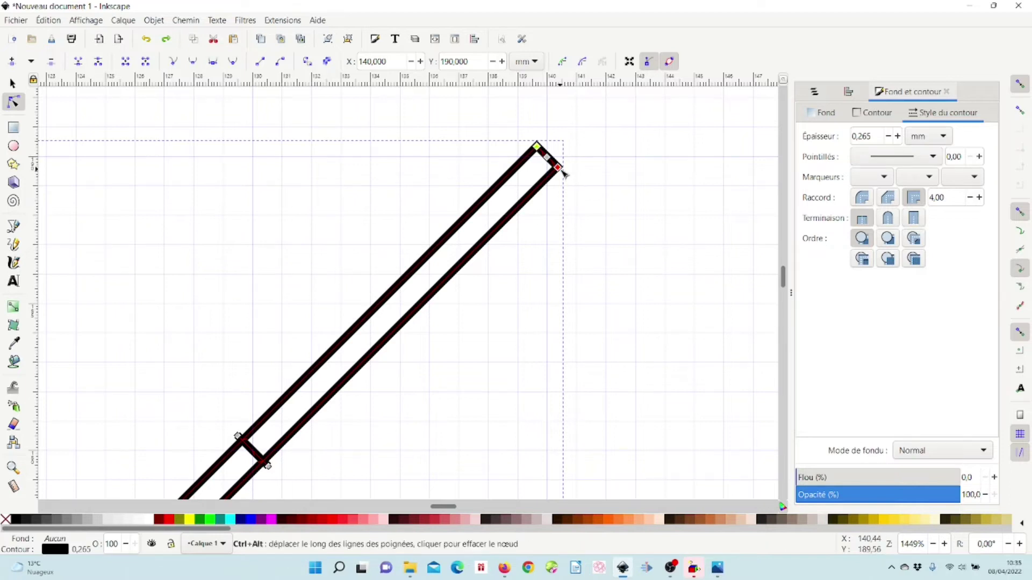
- Slide the two corner nodes back along their rails to the grid lines through the middle node, and select that tip node
drag(562, 172, 561, 178)
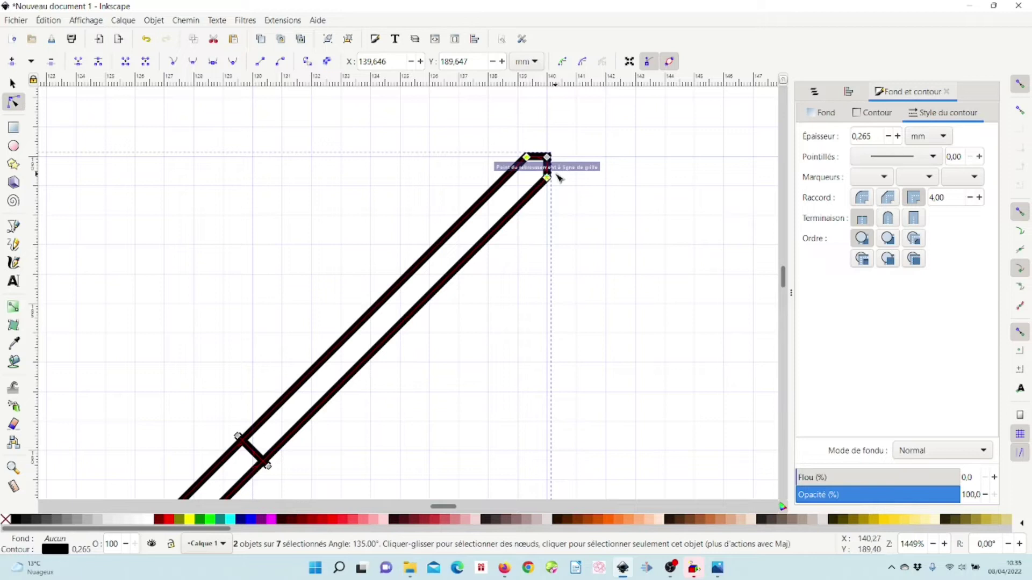
key(Escape)
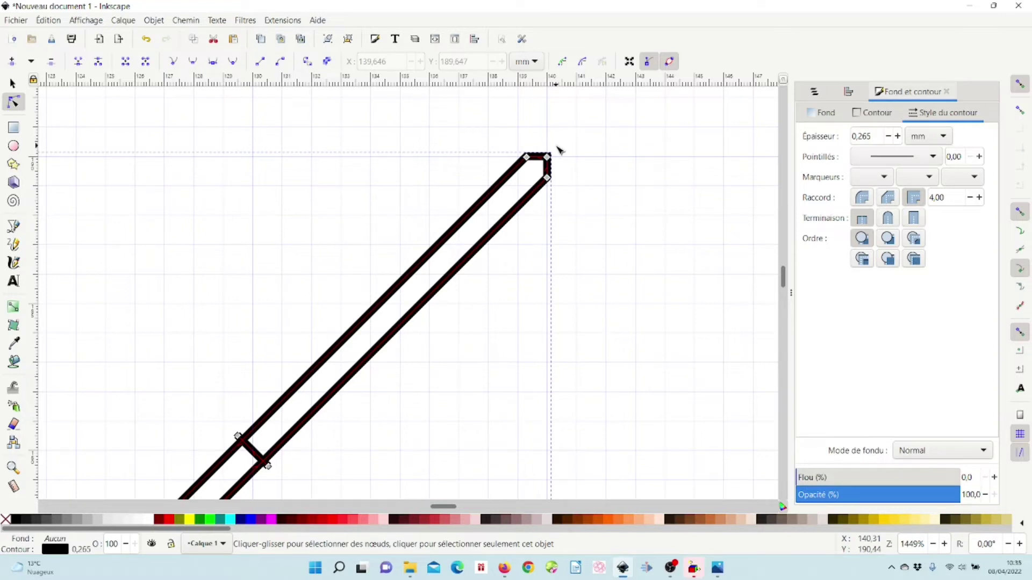
drag(556, 143, 542, 169)
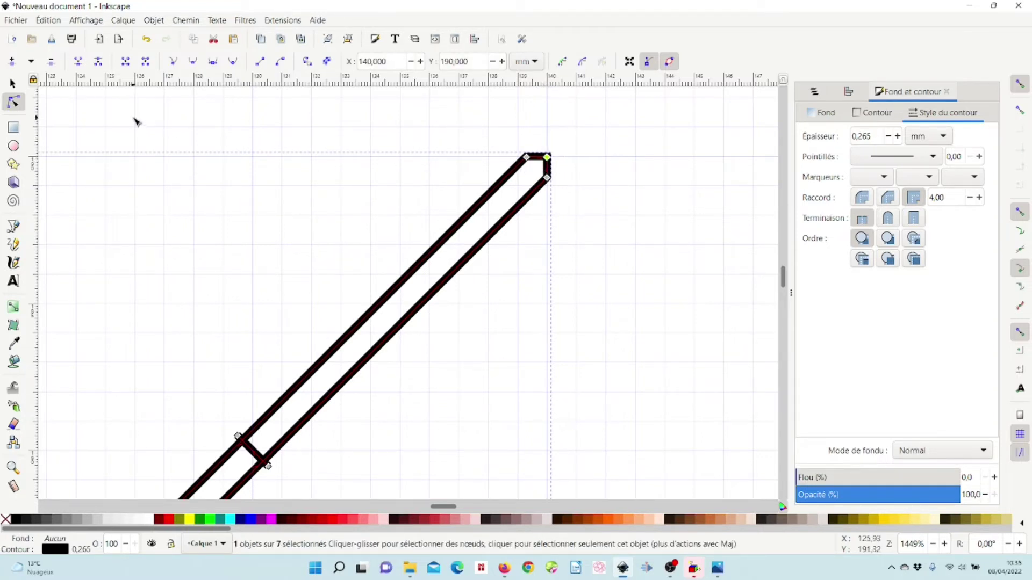
- Break the path at the satin's upper tip node, test the split by pulling one node outward, and undo that move
click(99, 62)
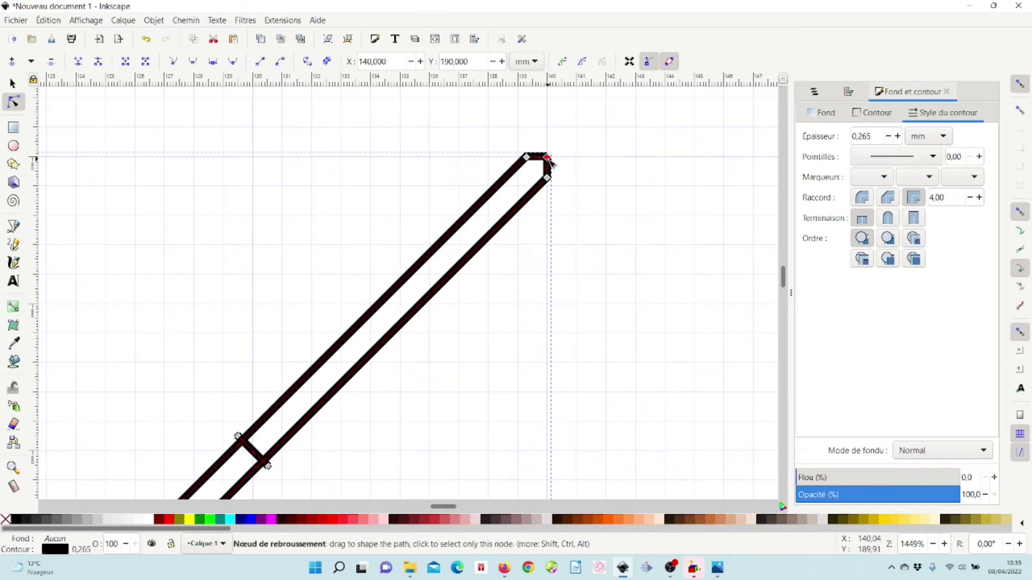
drag(550, 158, 577, 144)
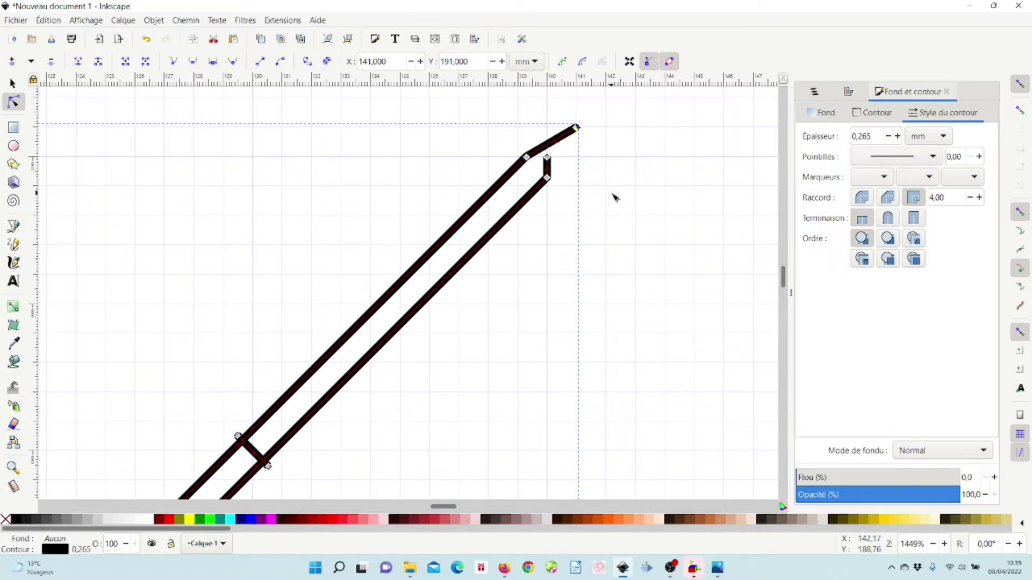
key(ctrl+z)
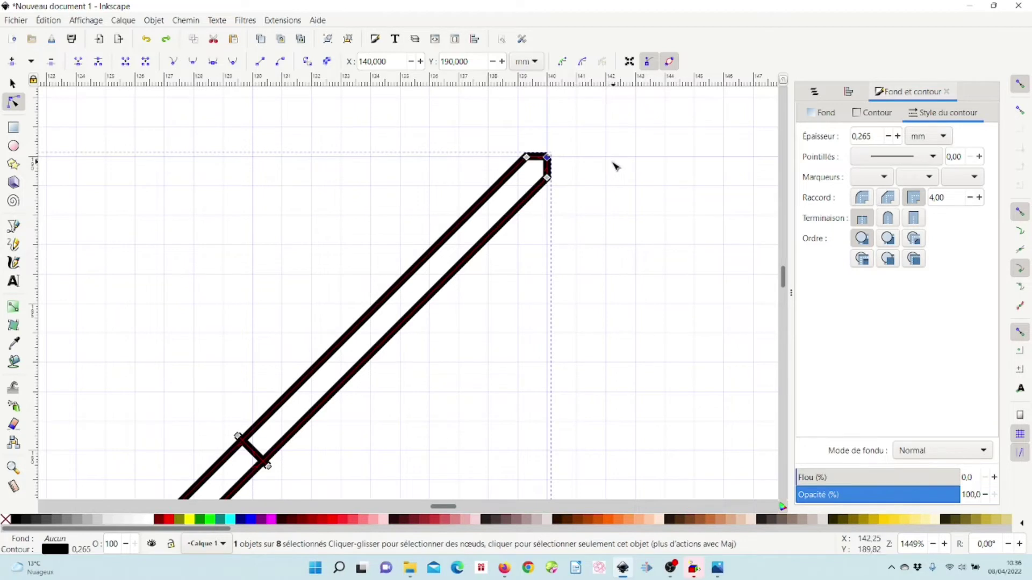
- Join the lower end nodes of the two satin rails with a segment and insert a node at its midpoint
scroll(634, 168, down, 2)
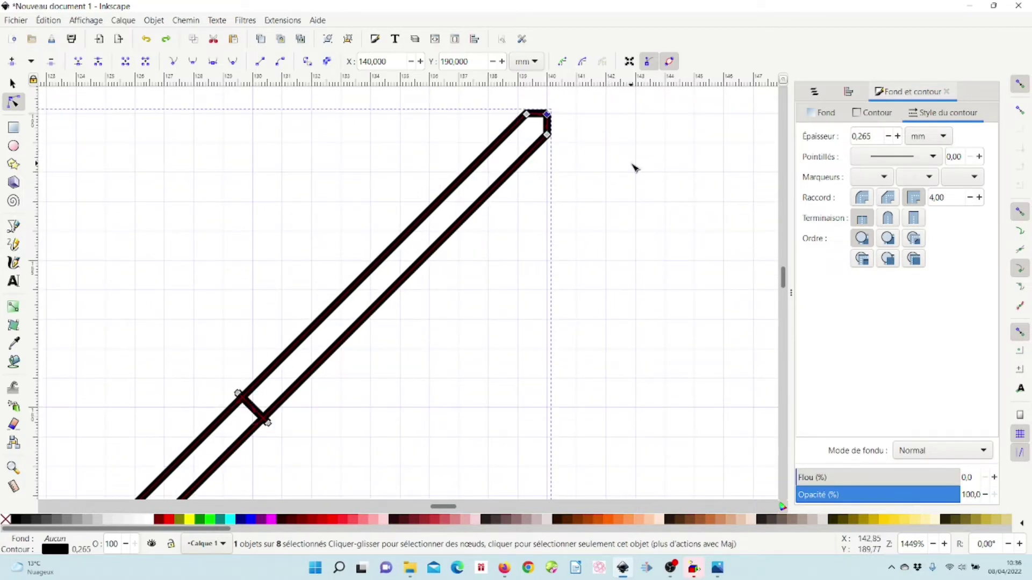
ctrl+scroll(634, 167, down, 2)
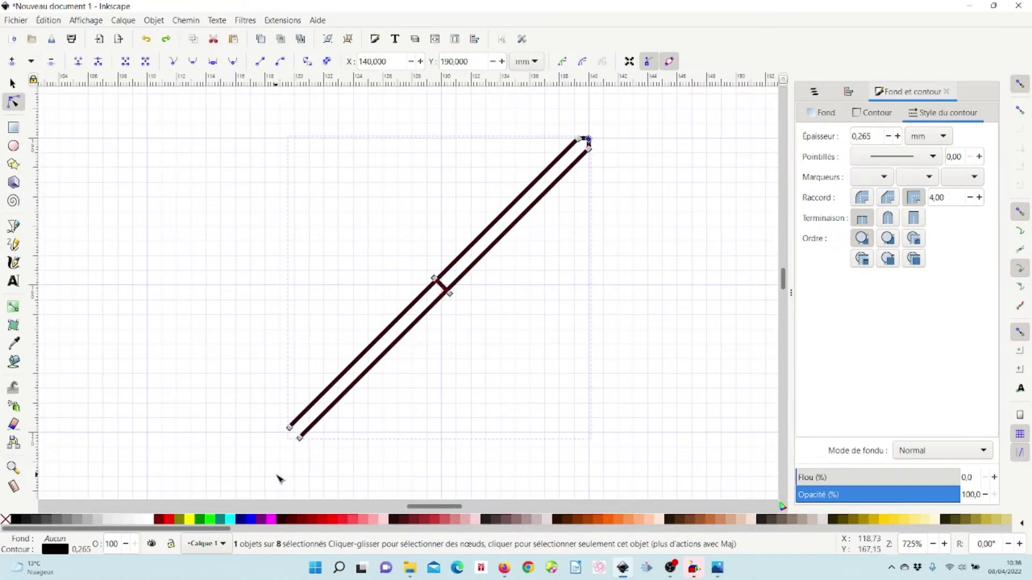
ctrl+scroll(279, 478, up, 4)
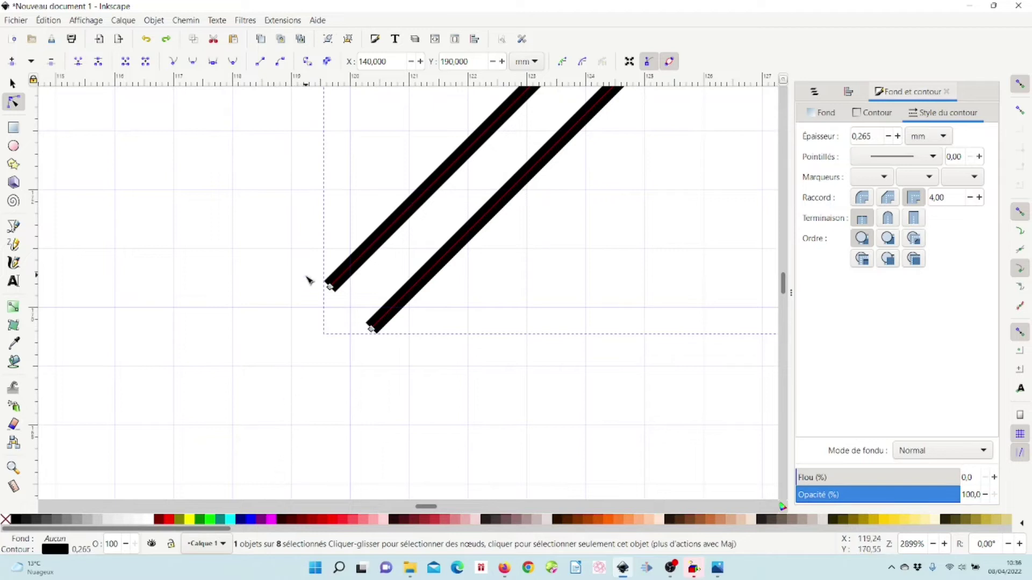
drag(304, 258, 398, 370)
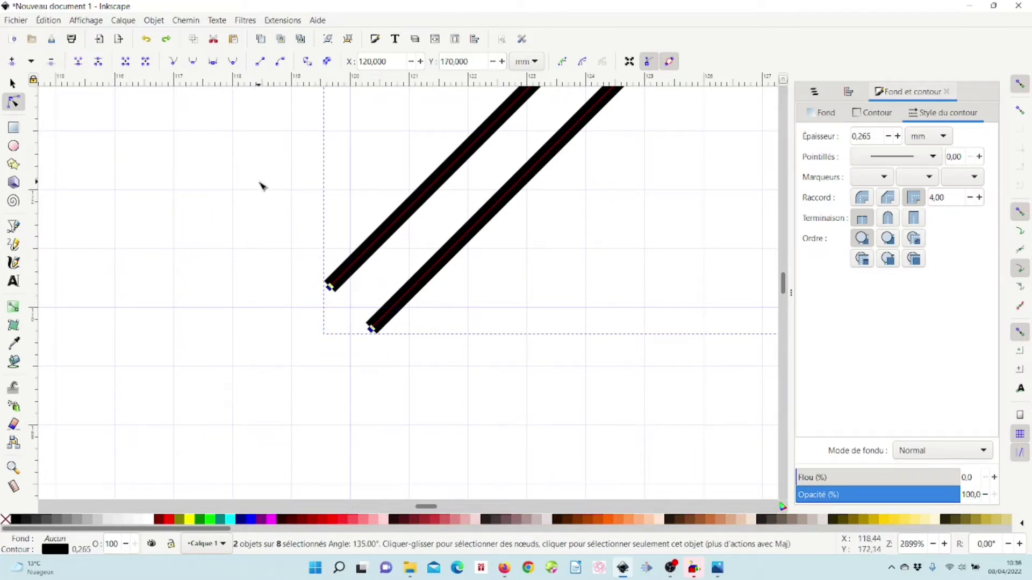
click(126, 63)
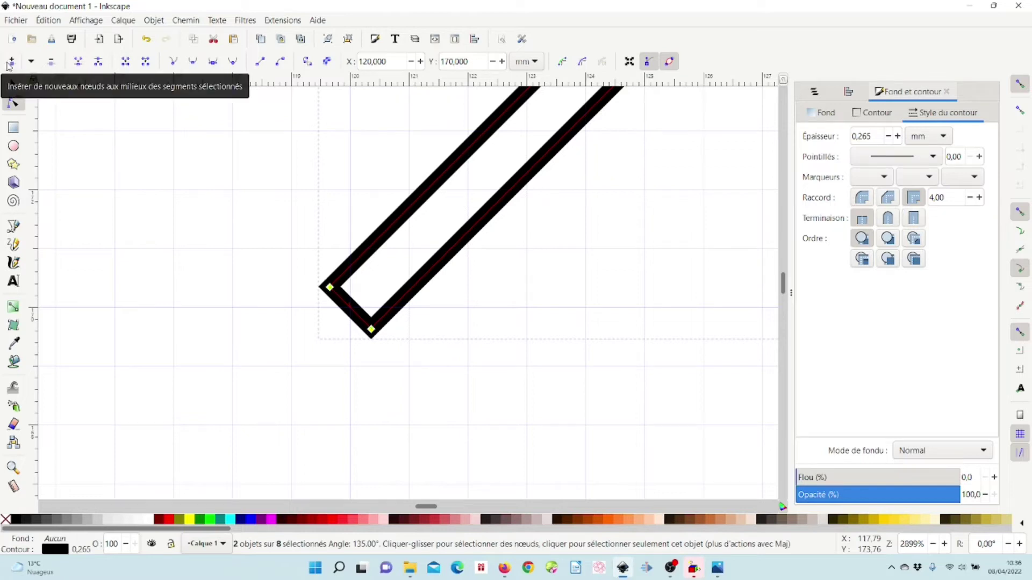
click(10, 62)
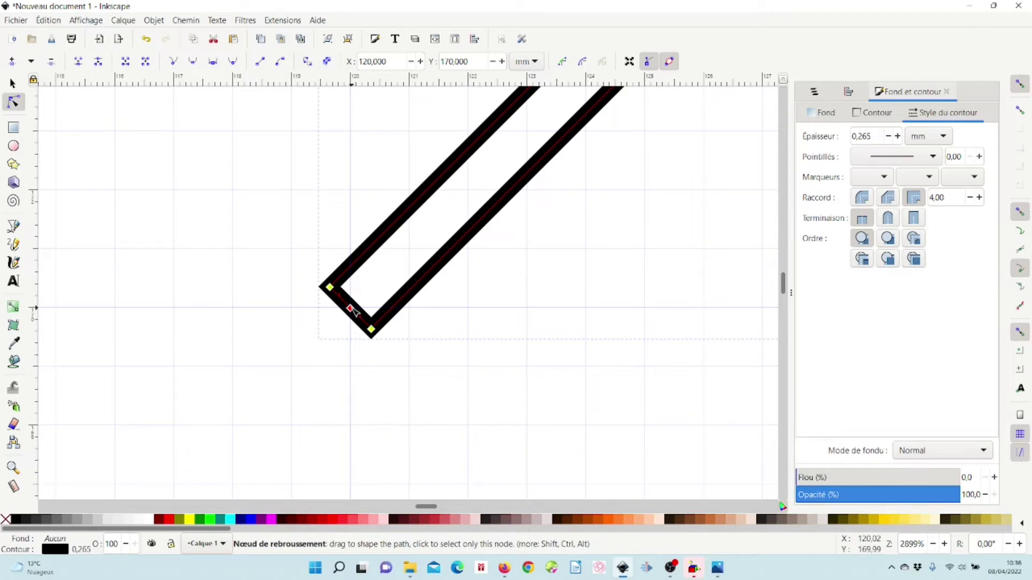
- Select the two lower corner nodes without the middle one and slide them along their rails to the grid lines through the middle node
click(372, 330)
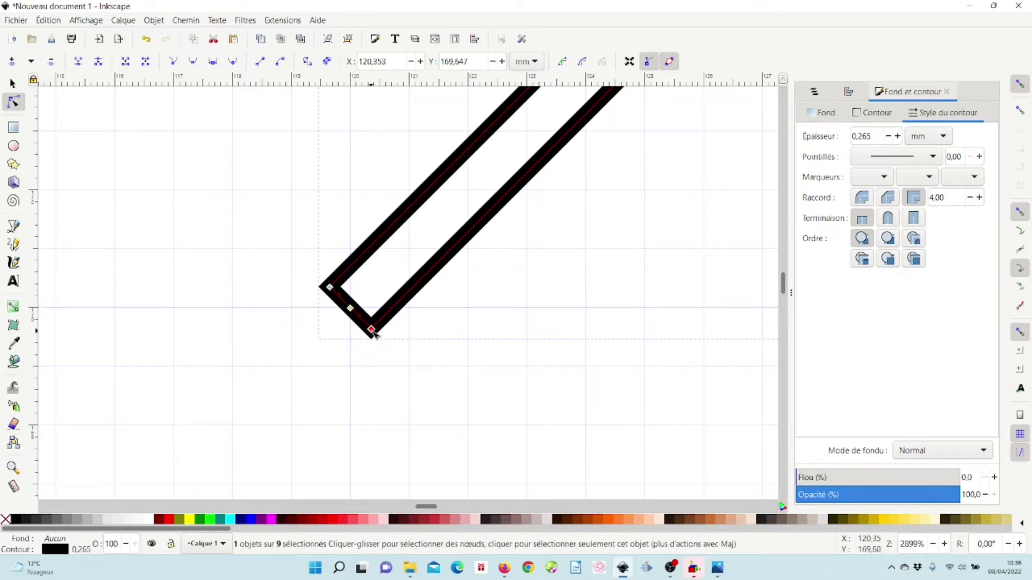
click(330, 287)
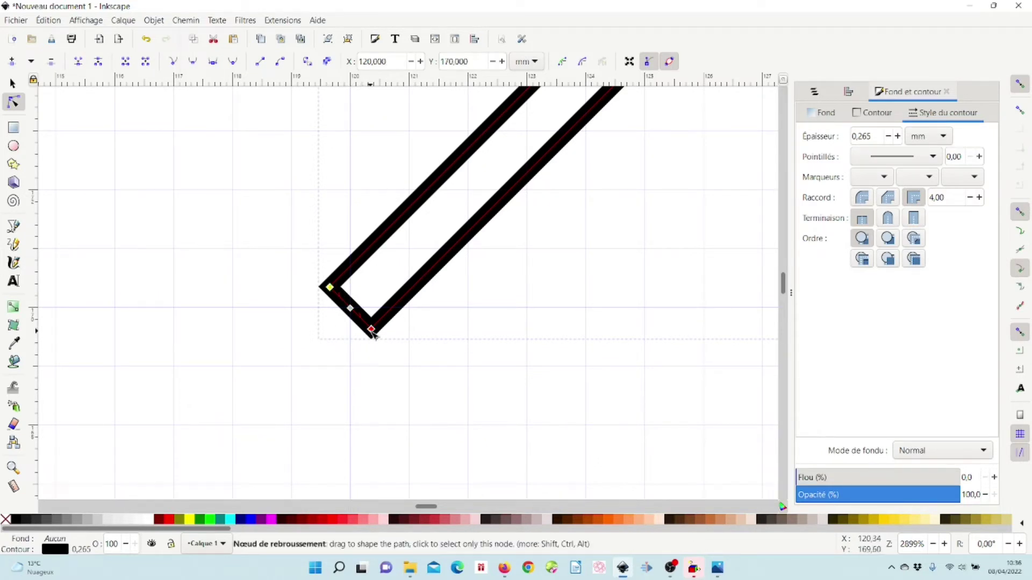
key(ctrl+alt)
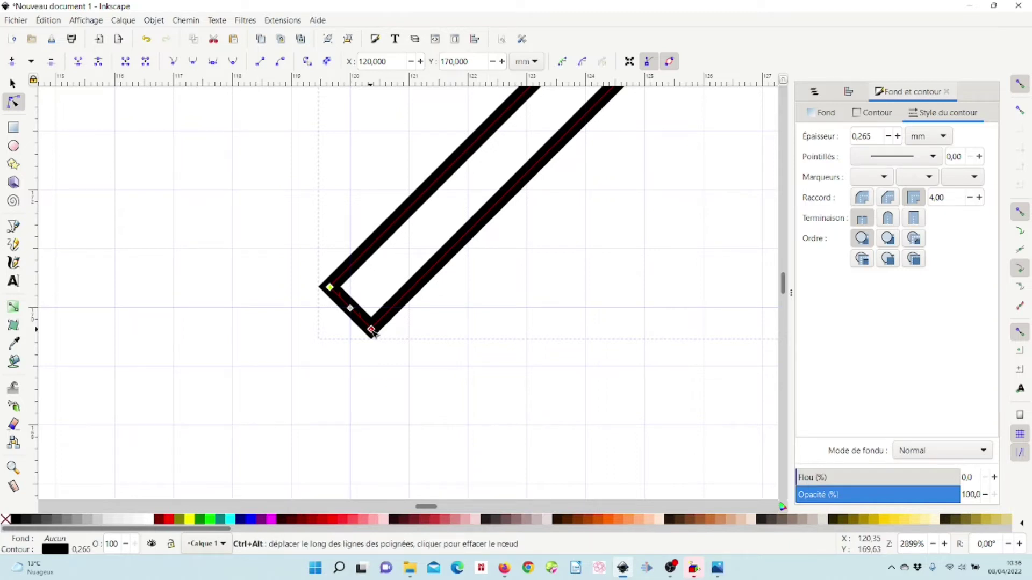
drag(372, 330, 375, 327)
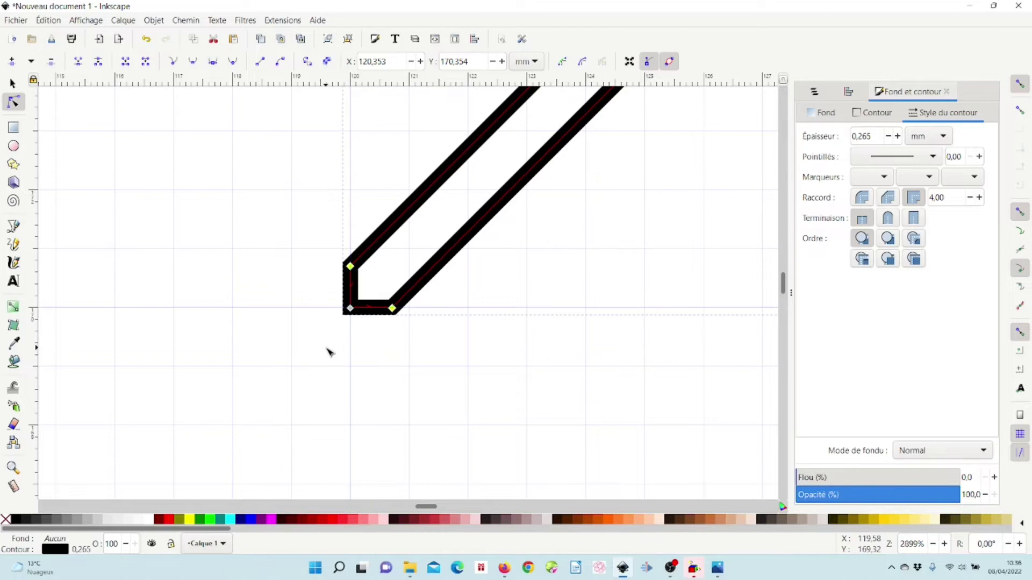
- Select the lower tip node of the satin and break the path there
scroll(329, 352, down, 2)
drag(345, 352, 346, 349)
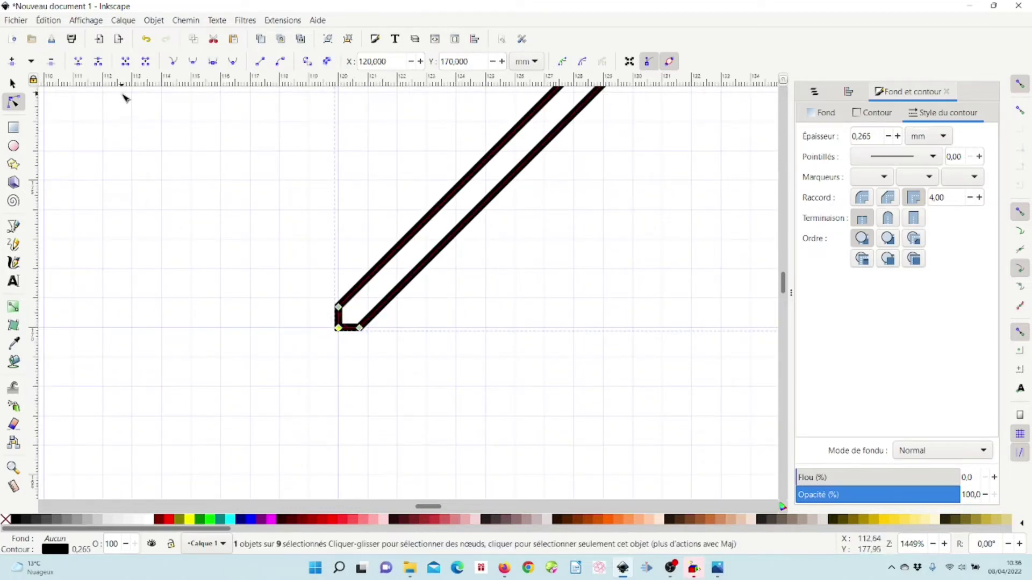
click(98, 60)
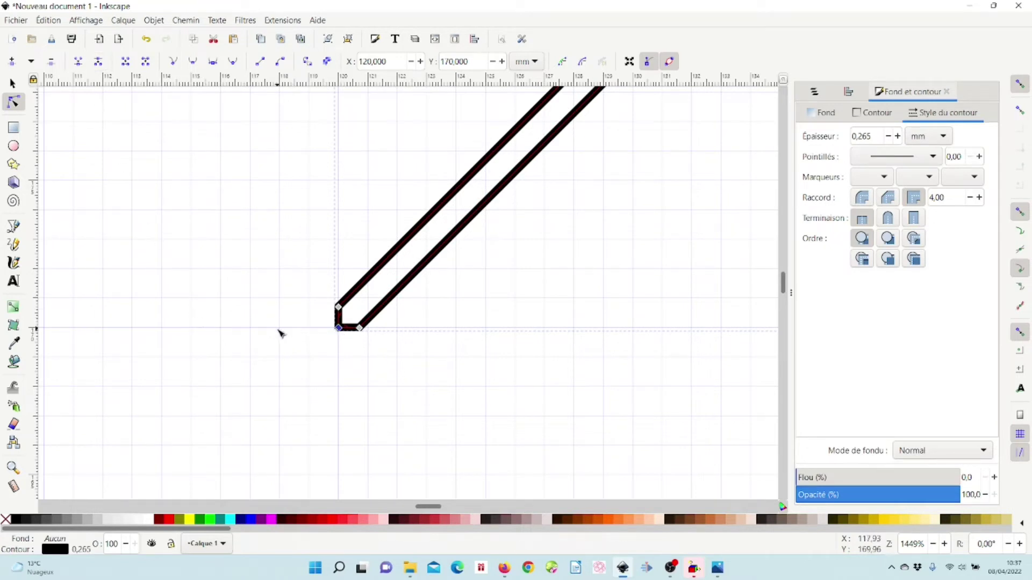
- Select the long segment of the satin's upper rail and examine the central rung and the nodes at both rail ends
scroll(290, 301, down, 2)
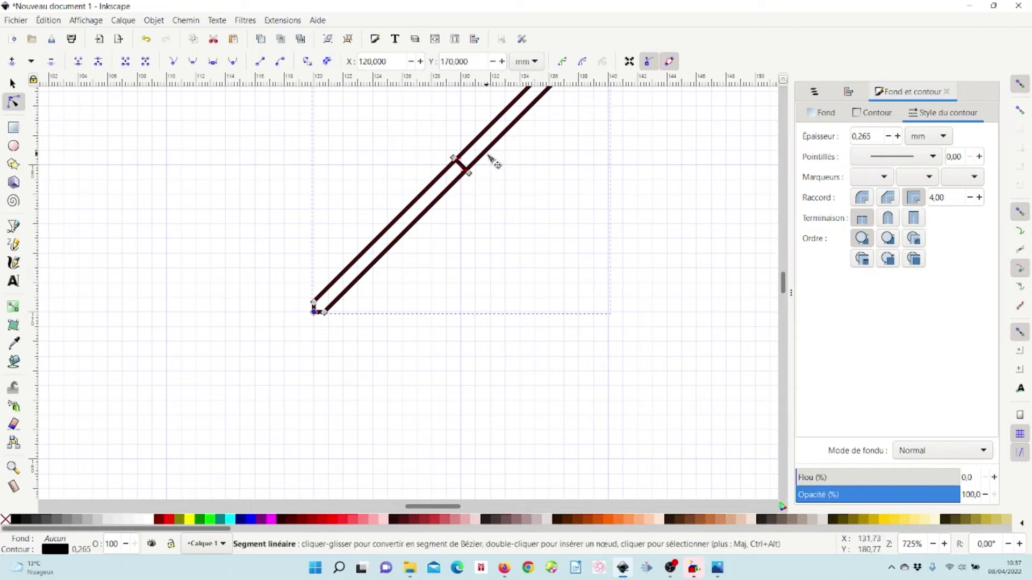
scroll(490, 159, up, 4)
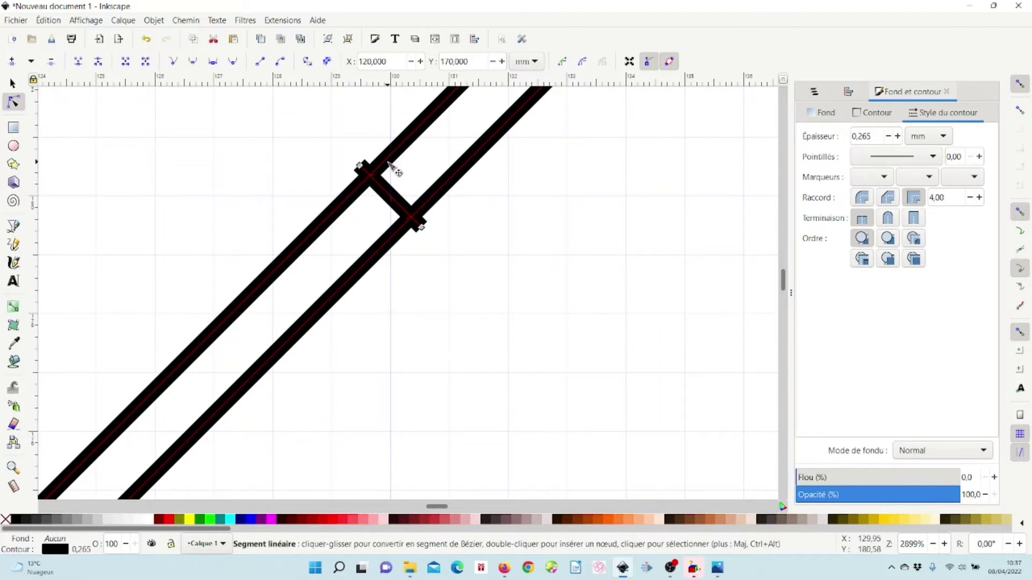
click(349, 209)
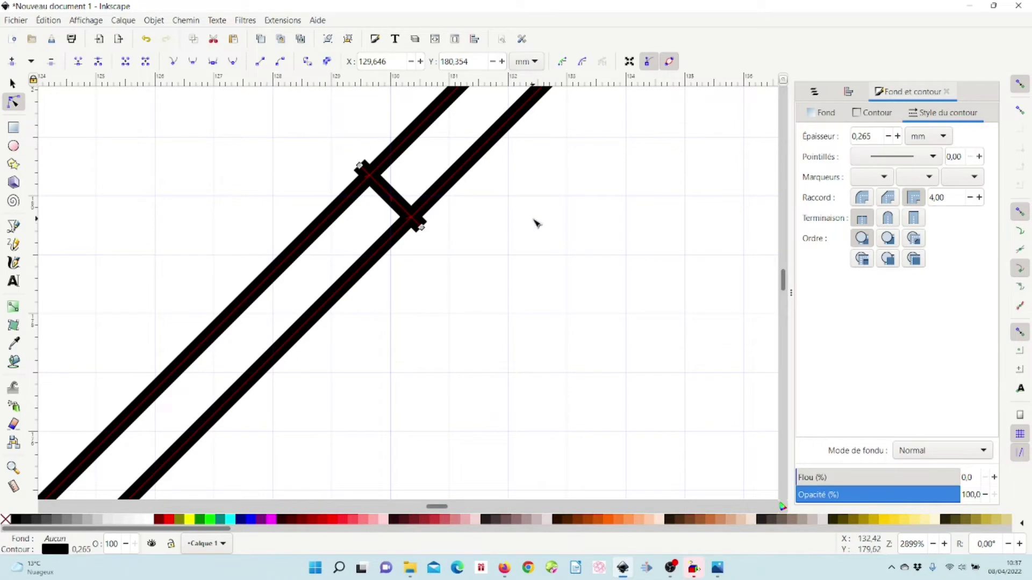
scroll(534, 222, down, 2)
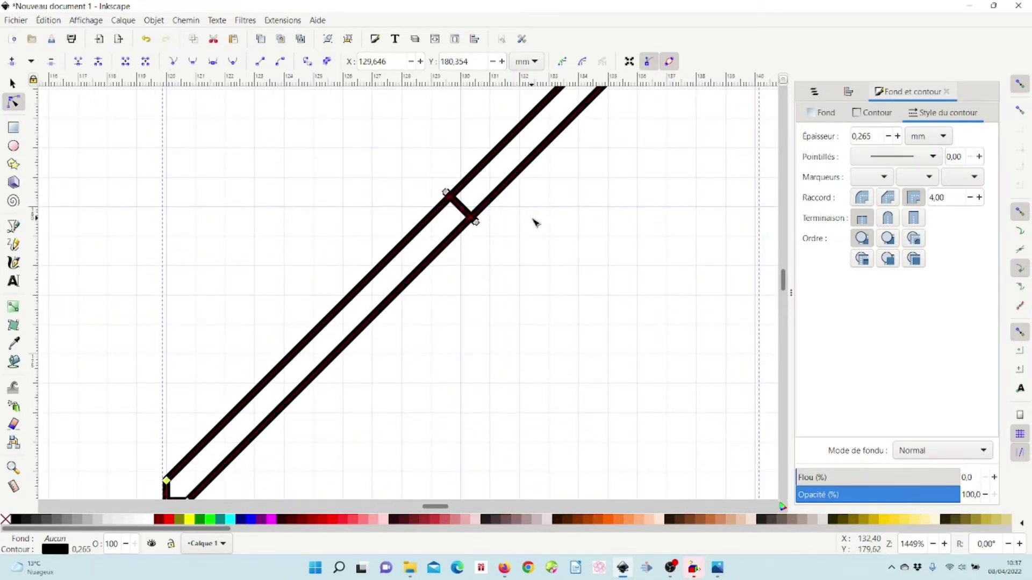
scroll(535, 222, down, 2)
scroll(535, 222, up, 6)
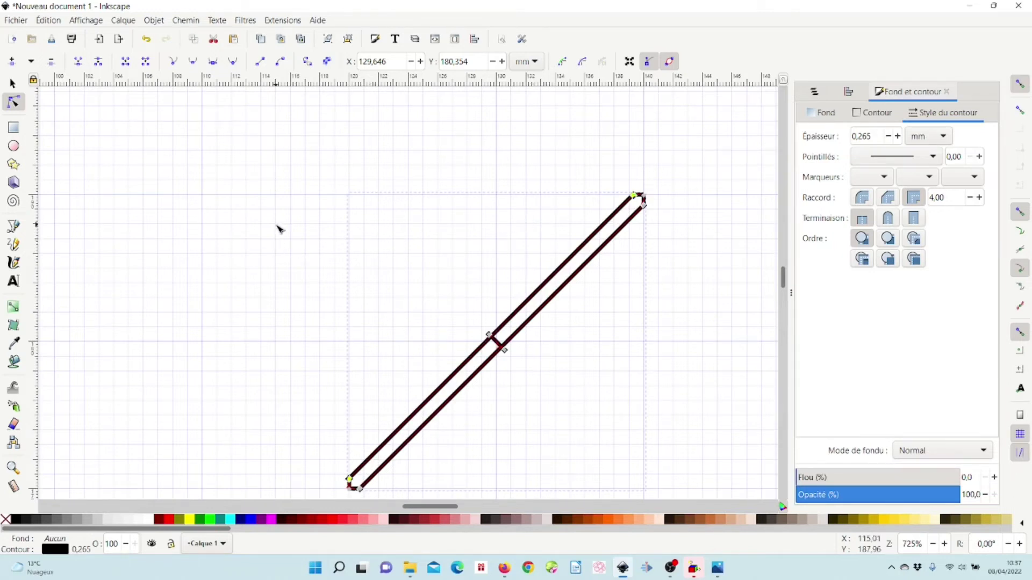
scroll(279, 230, down, 2)
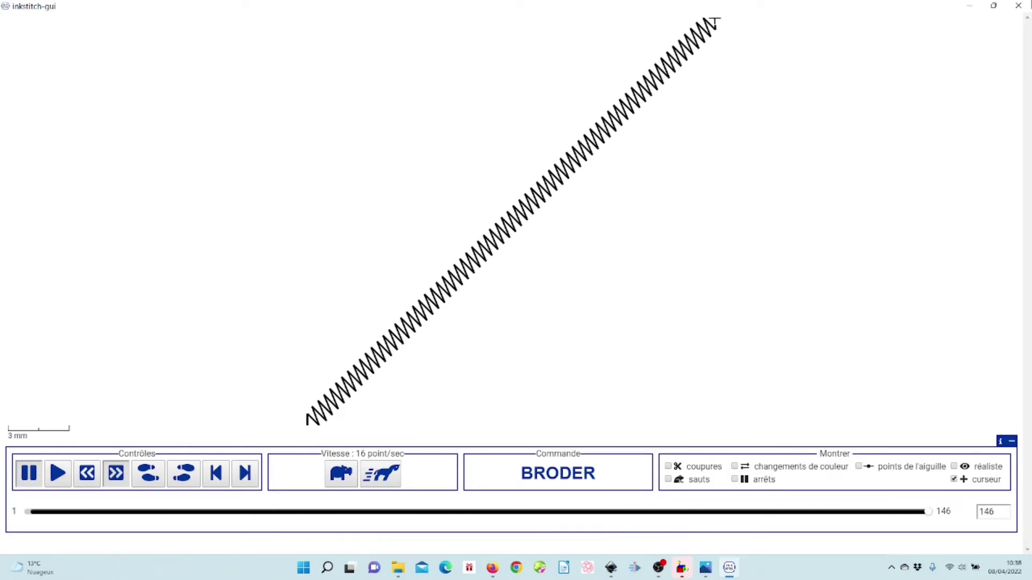
- Close the stitch simulation, deselect the rail nodes, and leave node editing with the whole satin column selected as an object
click(1018, 7)
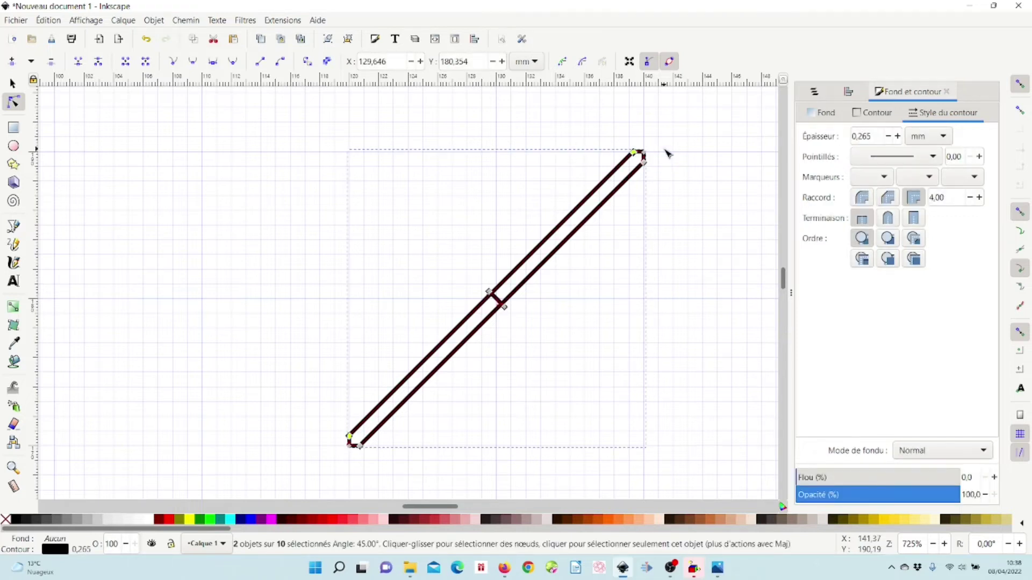
key(Escape)
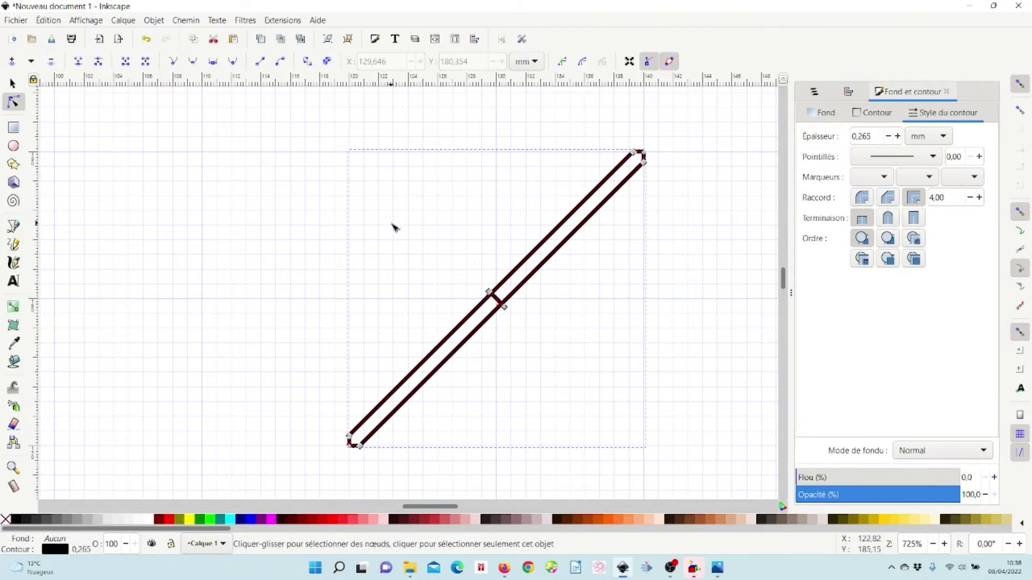
key(s)
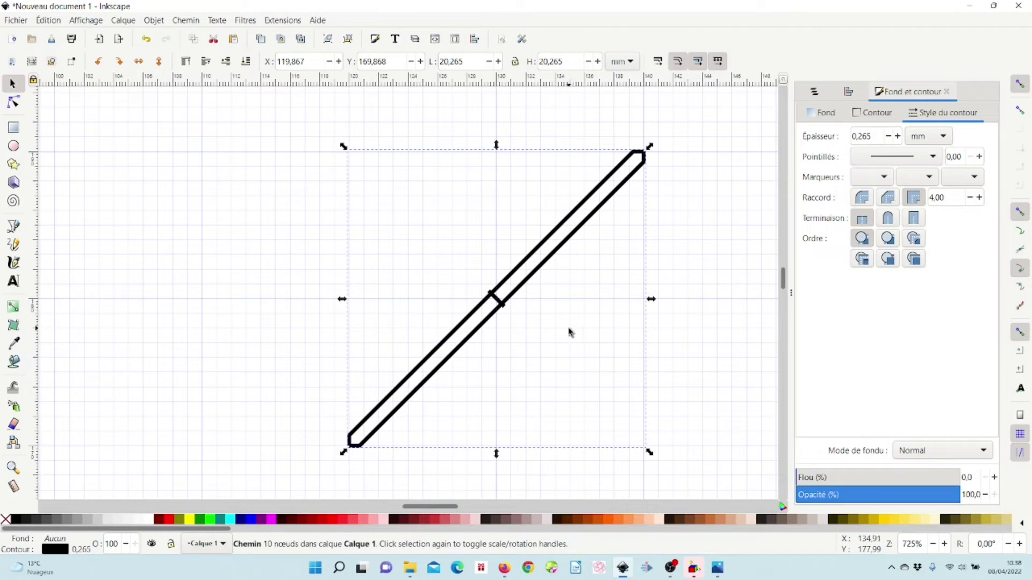
- Duplicate the satin column and rotate the copy 90° counterclockwise to form a cross
key(ctrl)
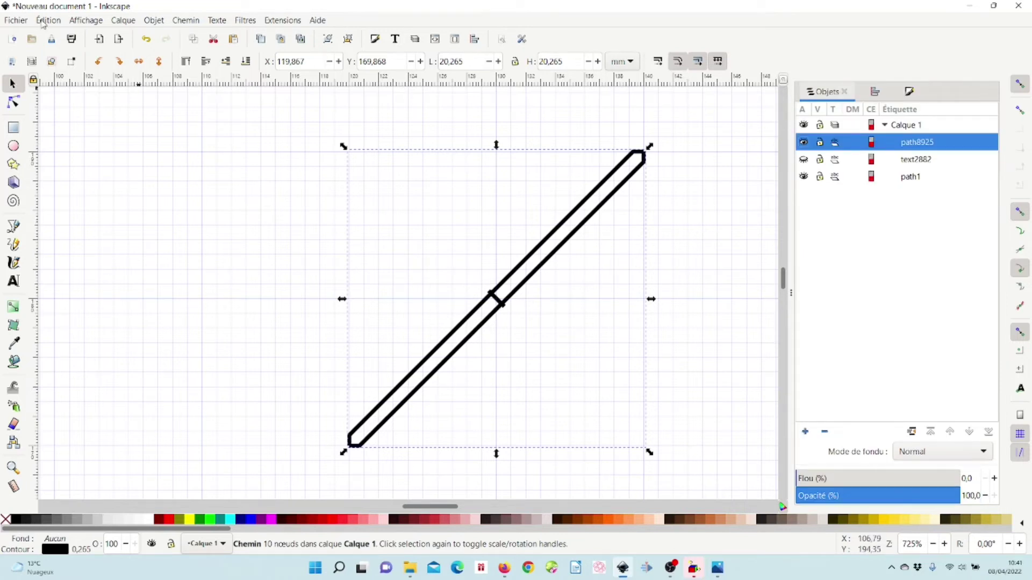
click(48, 20)
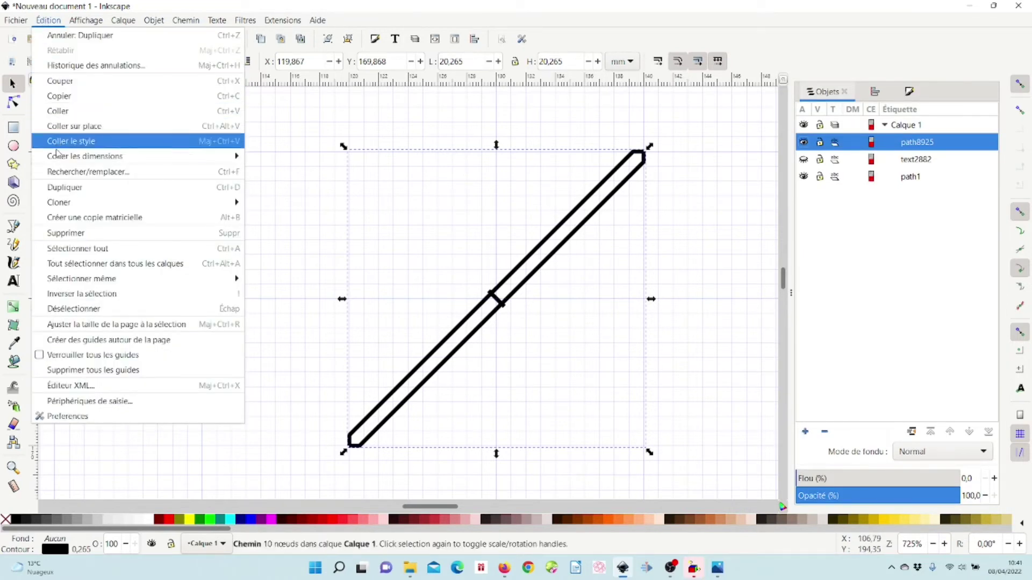
click(67, 189)
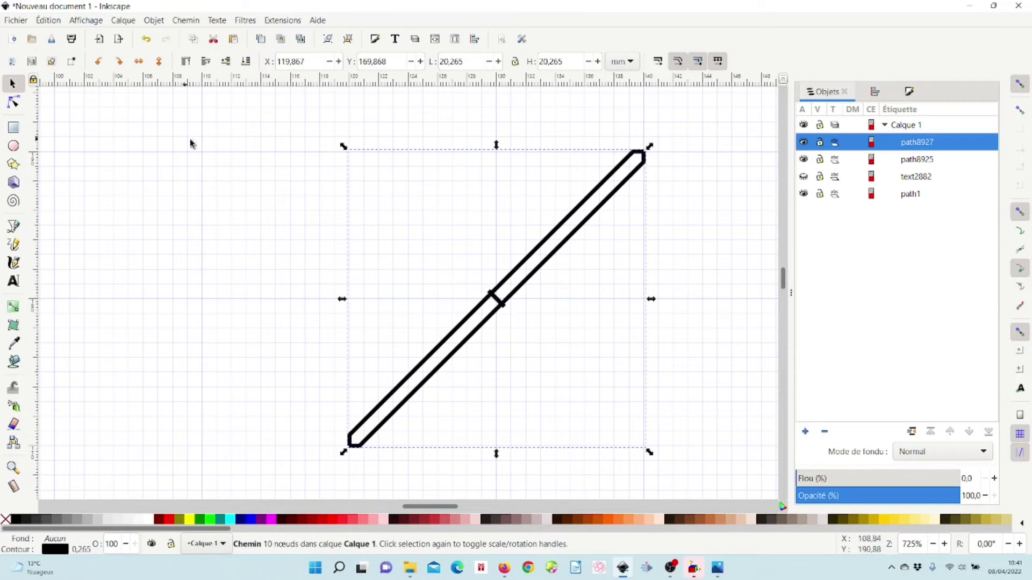
click(99, 63)
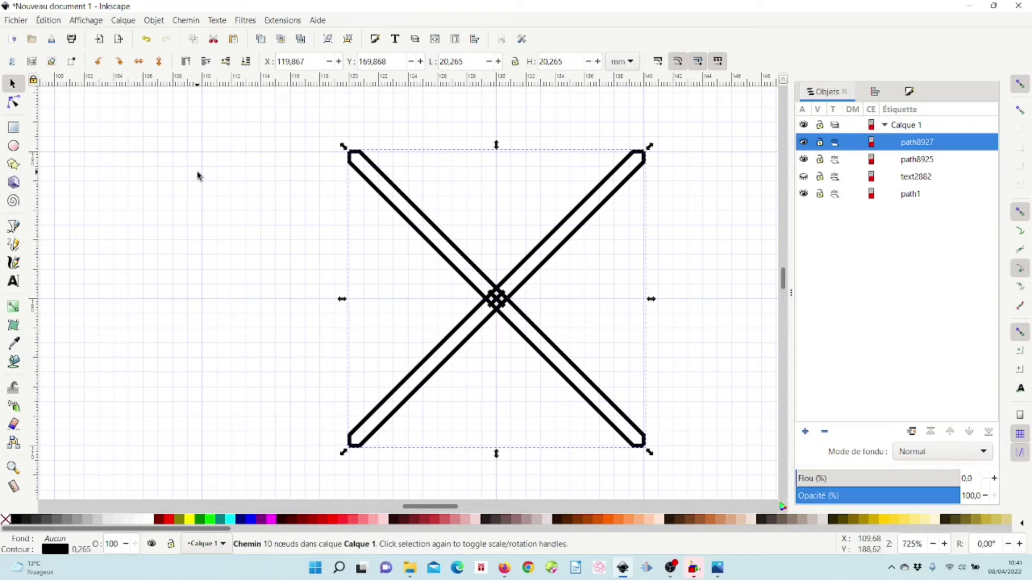
- Select all the paths that make up the cross and group them, leaving the group deselected
scroll(306, 295, down, 4)
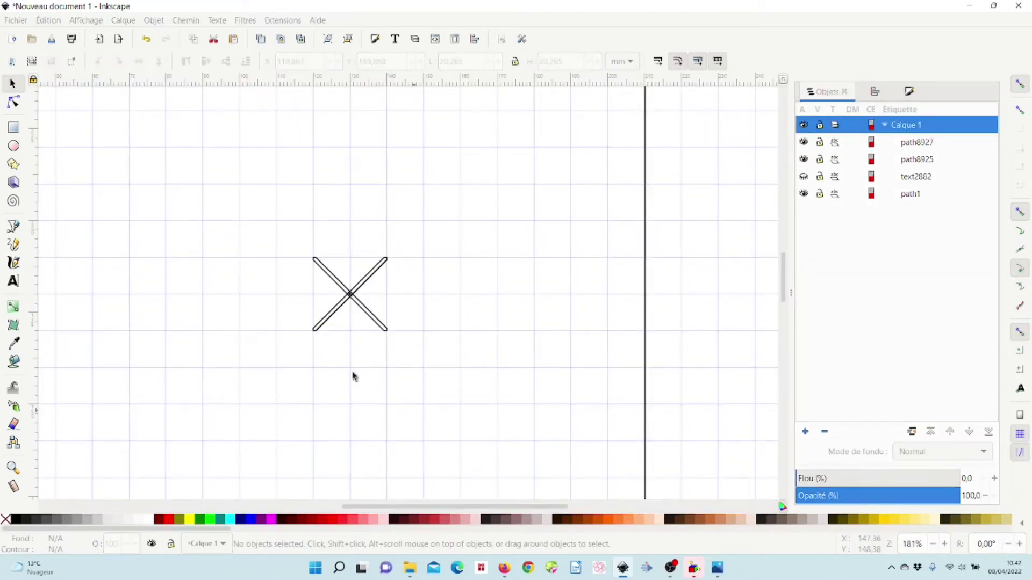
click(269, 230)
drag(284, 228, 414, 379)
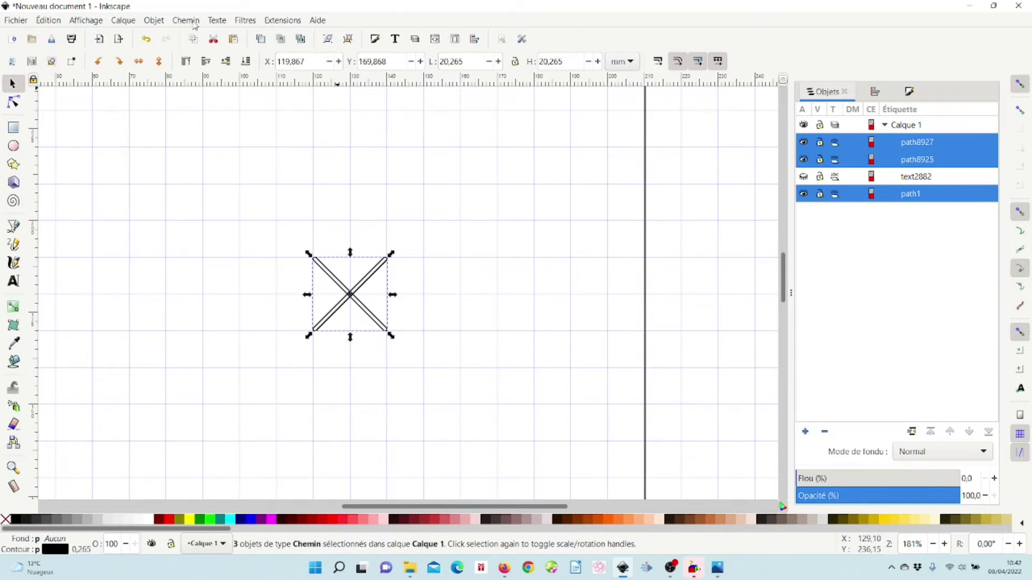
click(160, 24)
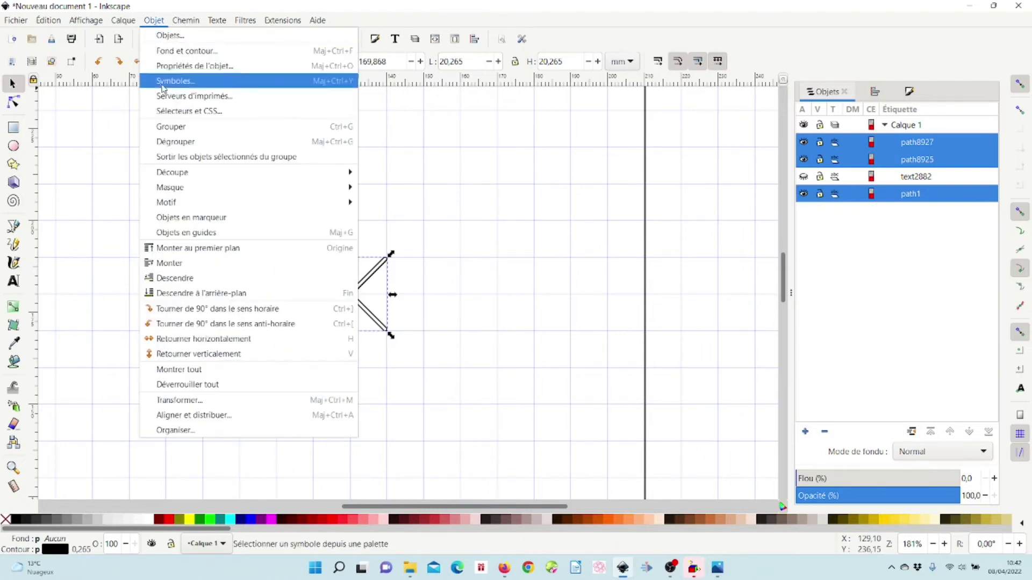
click(179, 131)
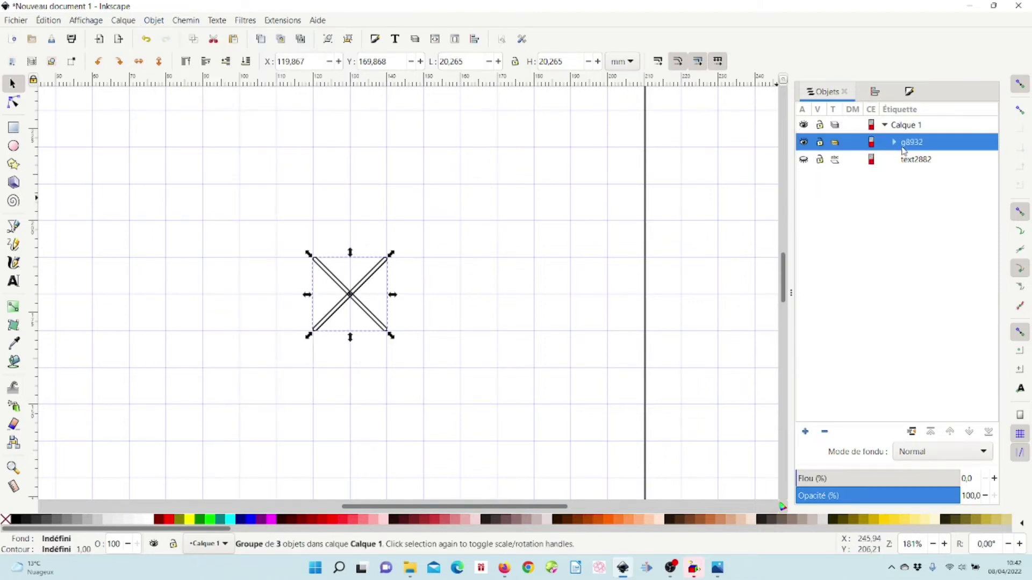
key(Escape)
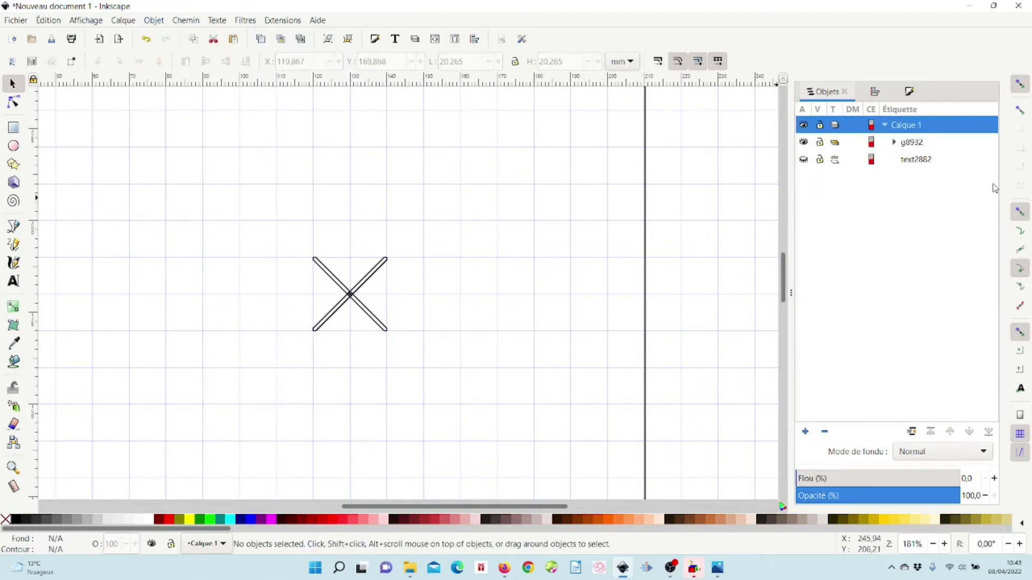
- Rename the new group as croix
double_click(919, 145)
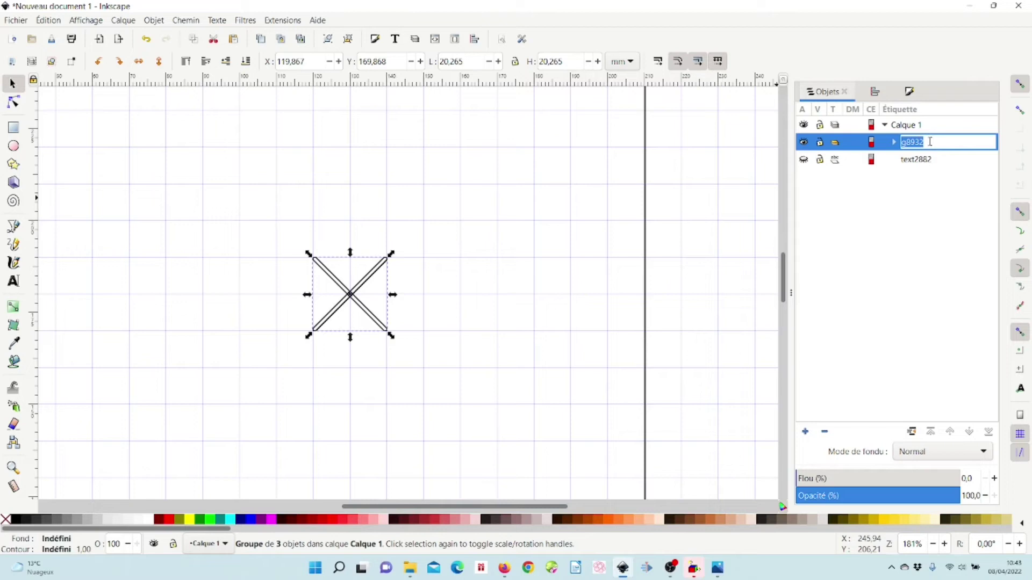
text(croix)
key(Return)
click(929, 143)
click(920, 192)
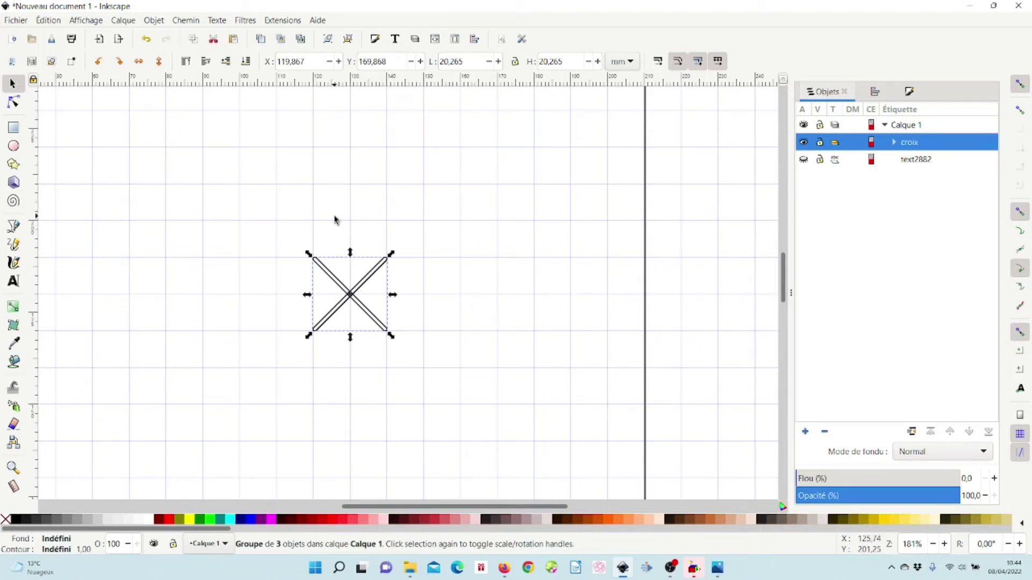
- Copy the croix group and paste the copy right beside the original so that their corners touch
click(47, 24)
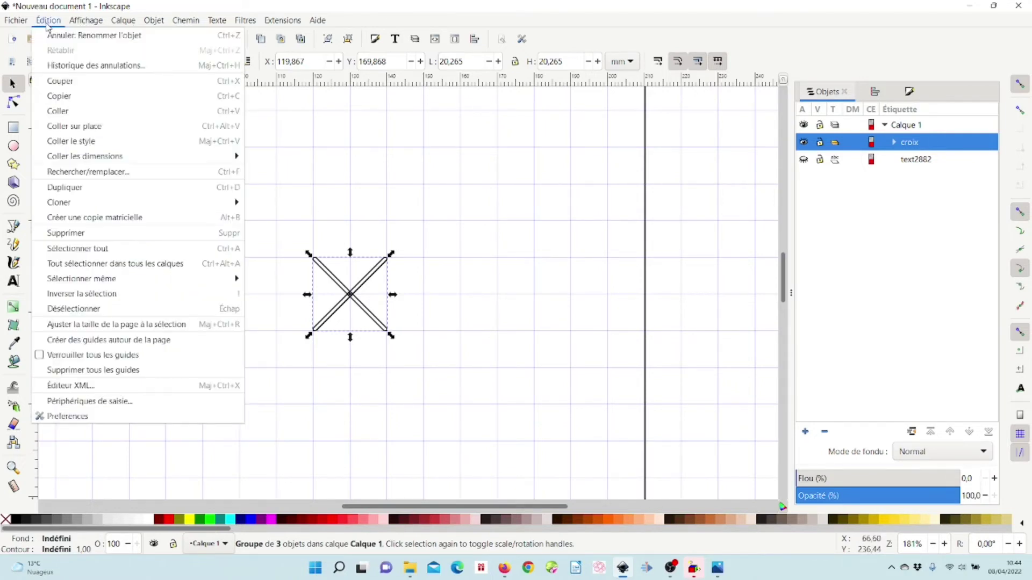
click(68, 99)
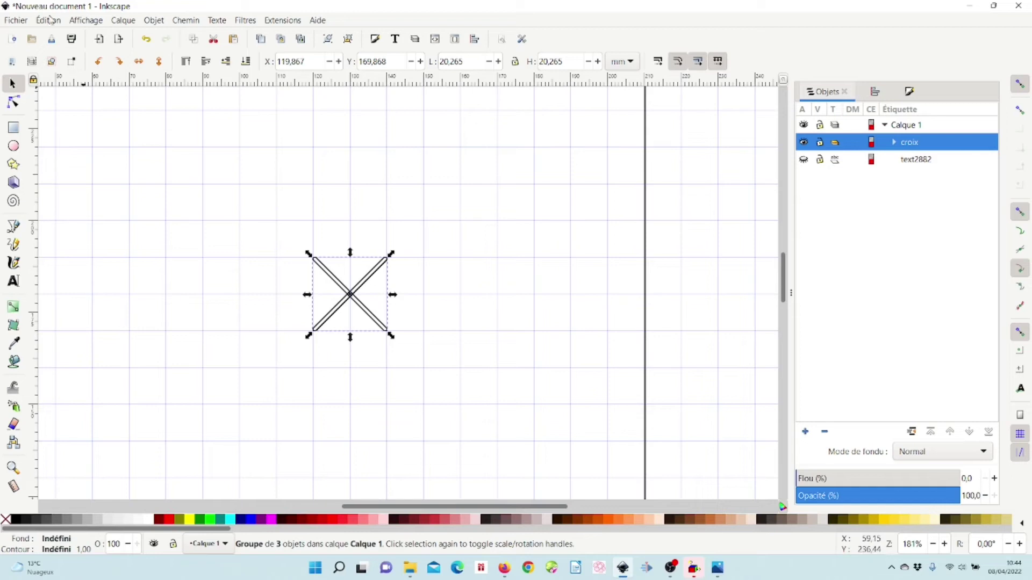
click(48, 22)
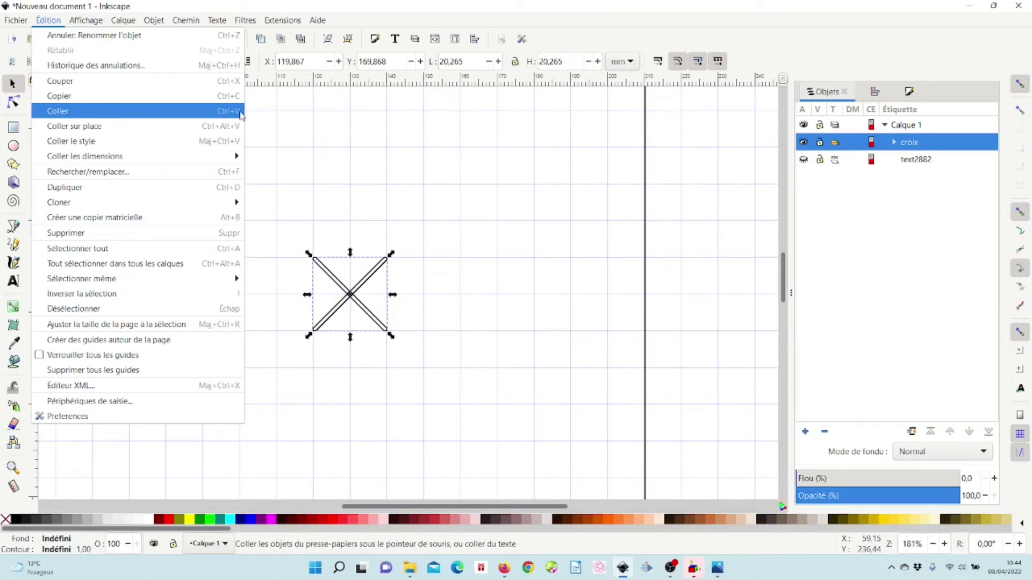
click(445, 291)
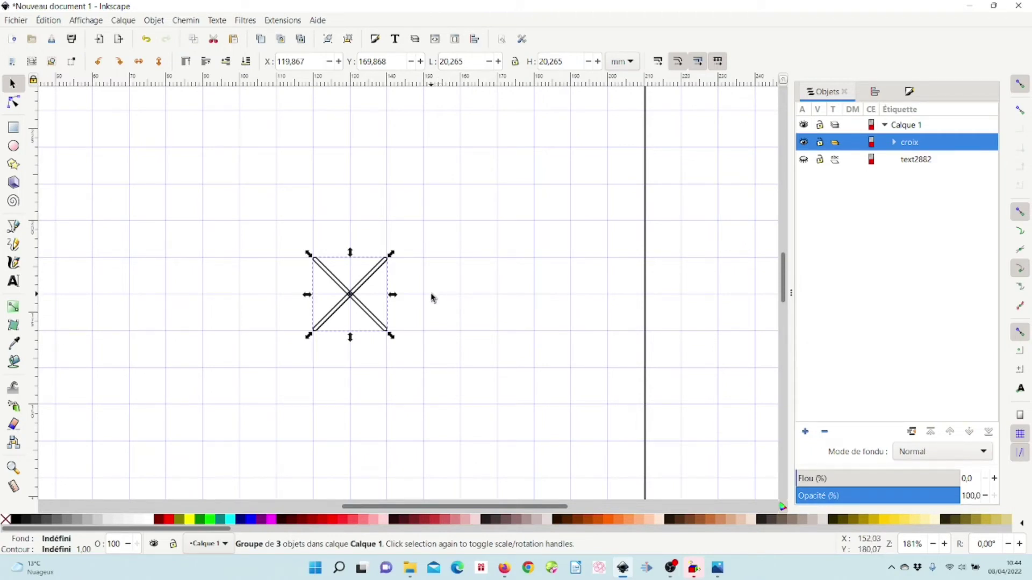
key(ctrl+v)
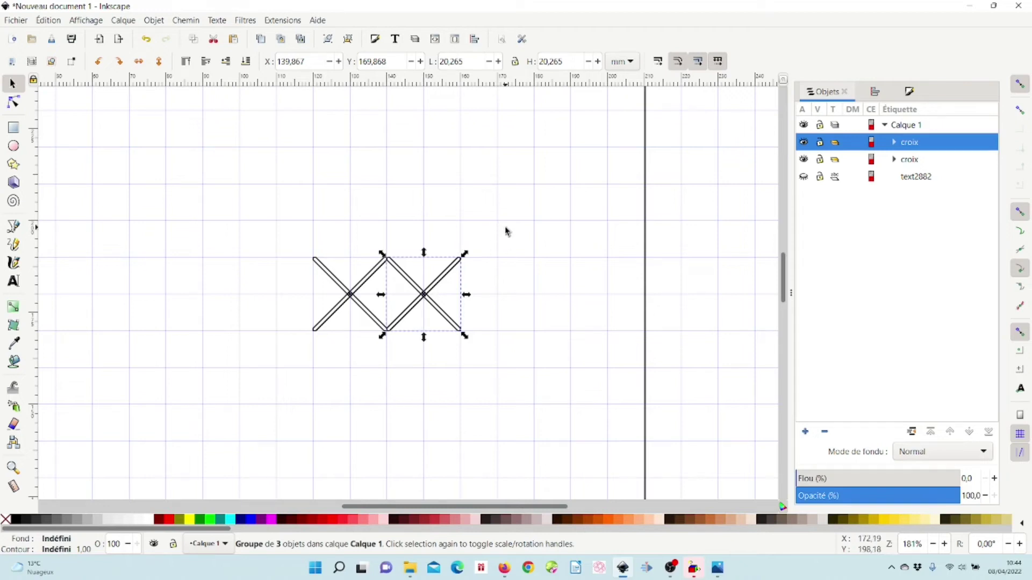
- Place five more copies of the cross corner to corner, three completing a diamond on the right and two on the left's outer corners
drag(505, 232, 434, 381)
key(space)
key(space)
key(space)
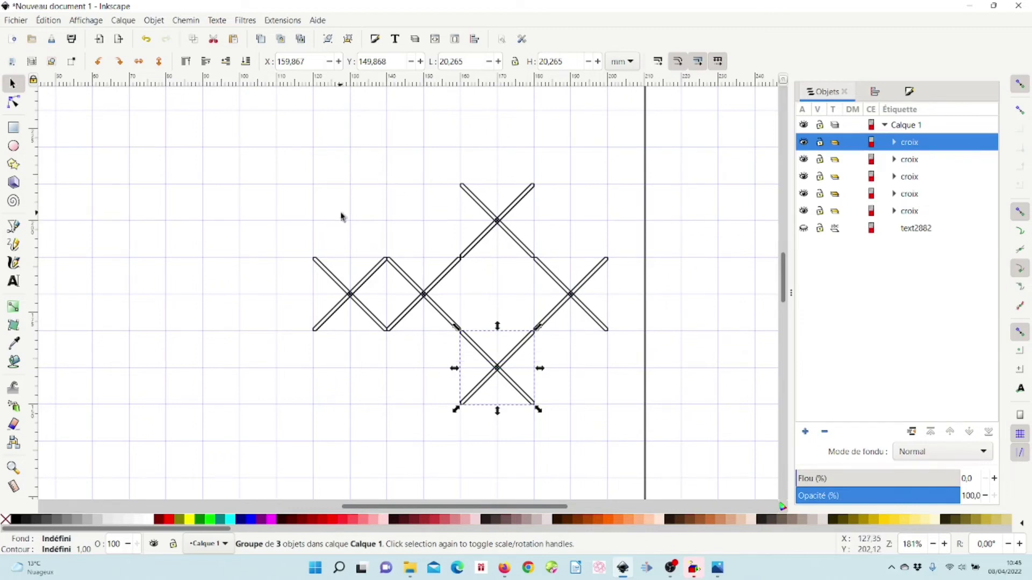
key(ctrl+v)
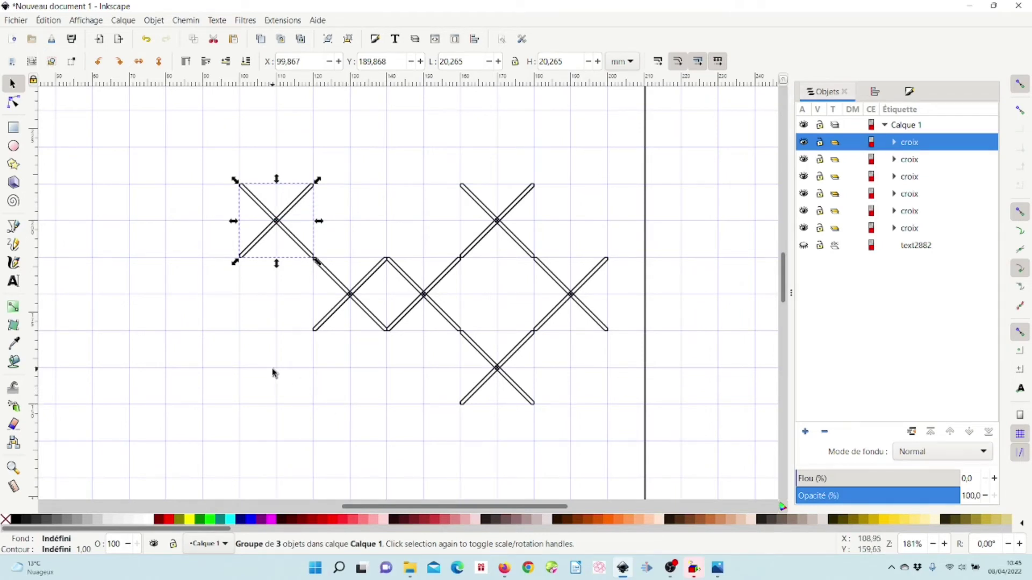
key(ctrl+v)
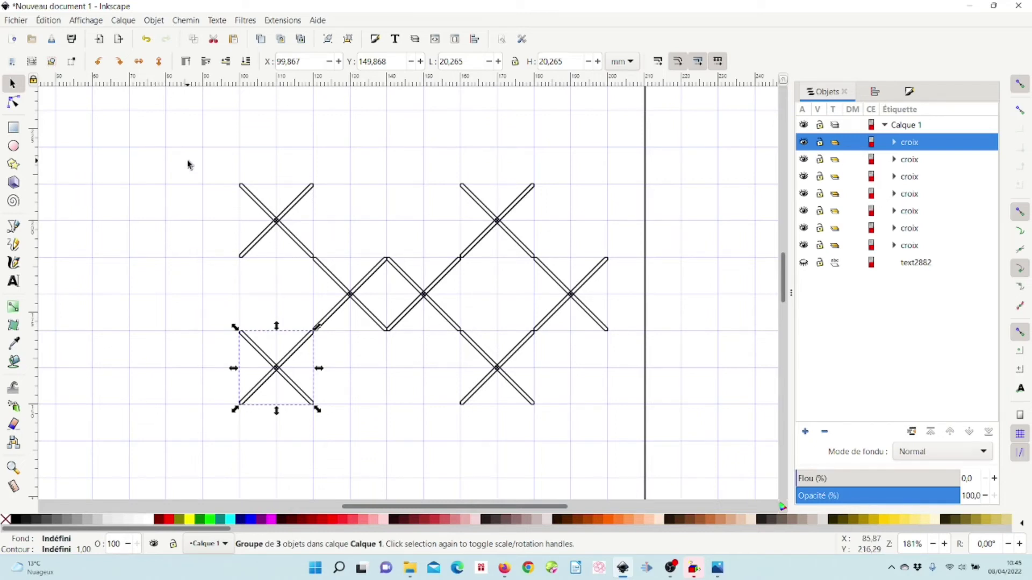
- Select all seven crosses and apply automatic satin column routing without trimming jump stitches or preserving the column order
drag(187, 161, 631, 454)
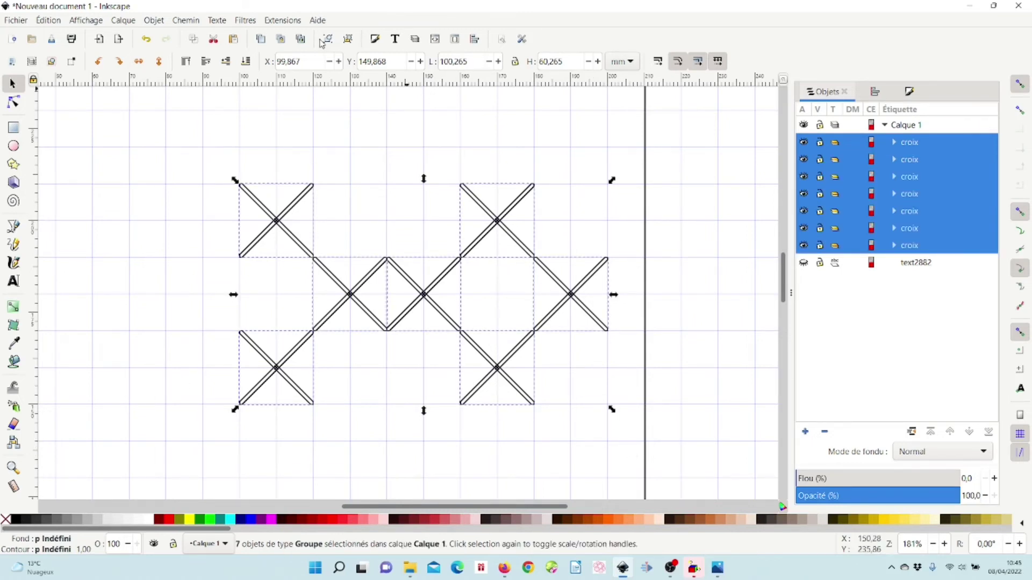
click(287, 21)
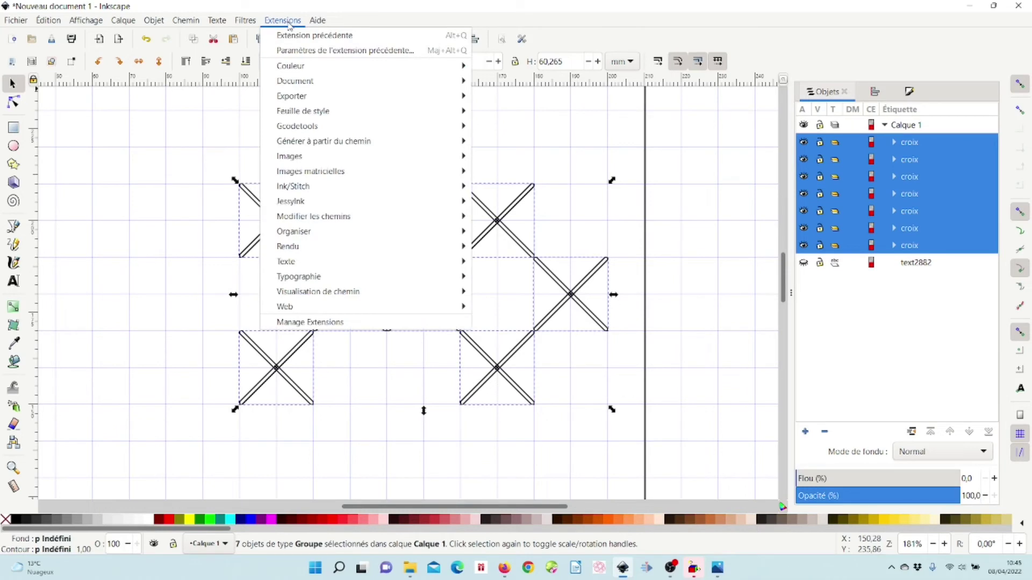
mouse_move(297, 191)
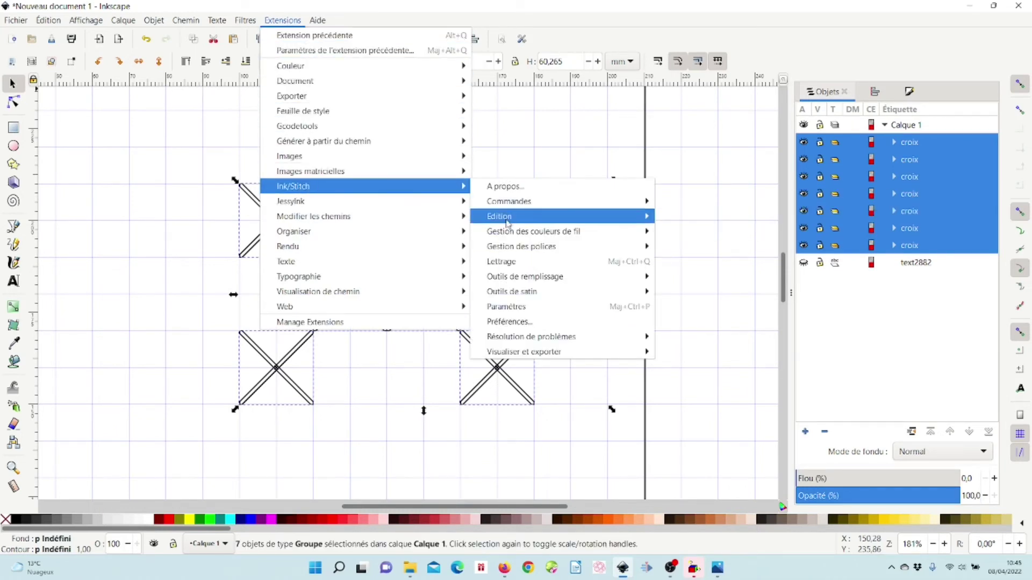
mouse_move(525, 293)
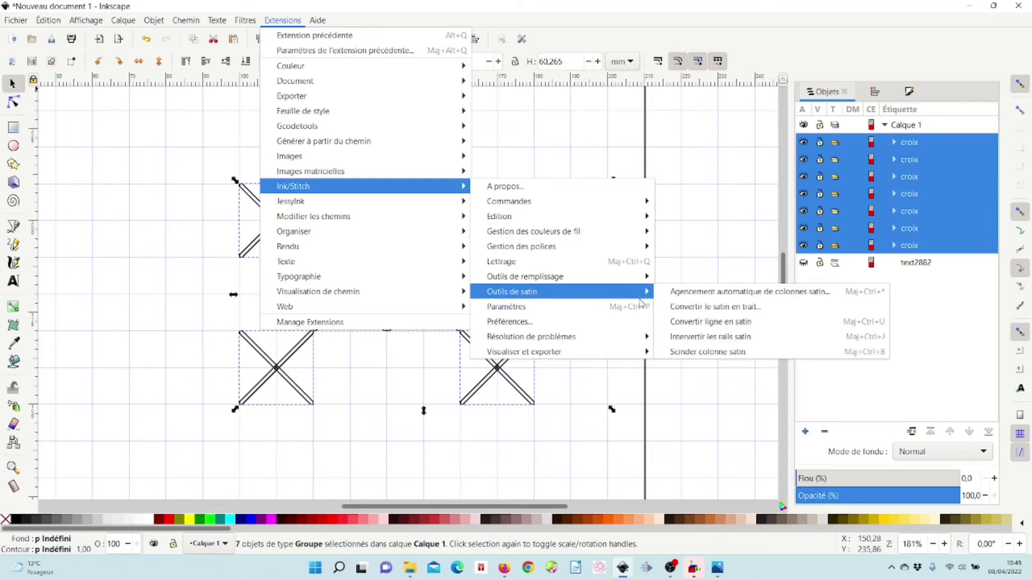
click(722, 293)
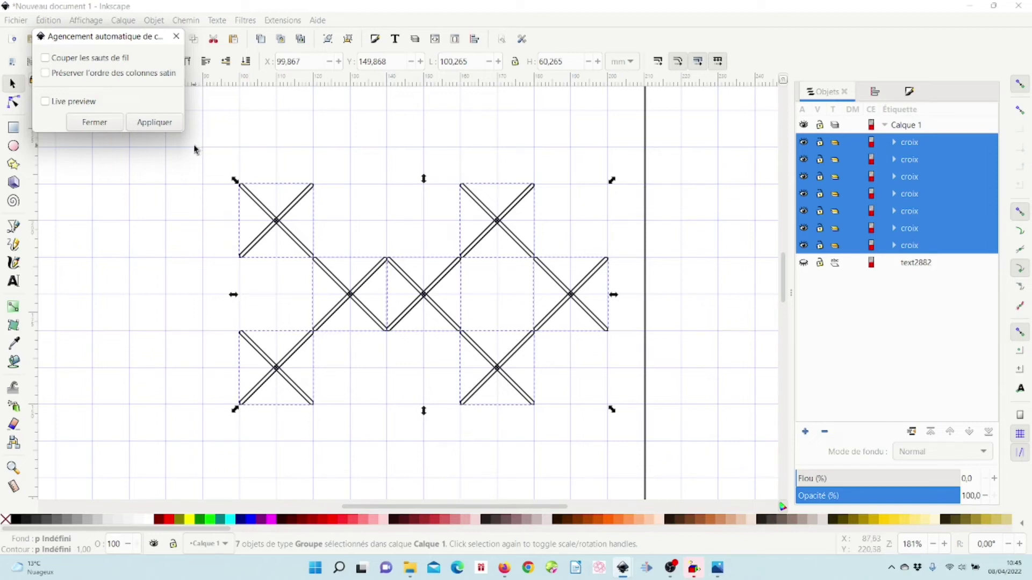
click(154, 123)
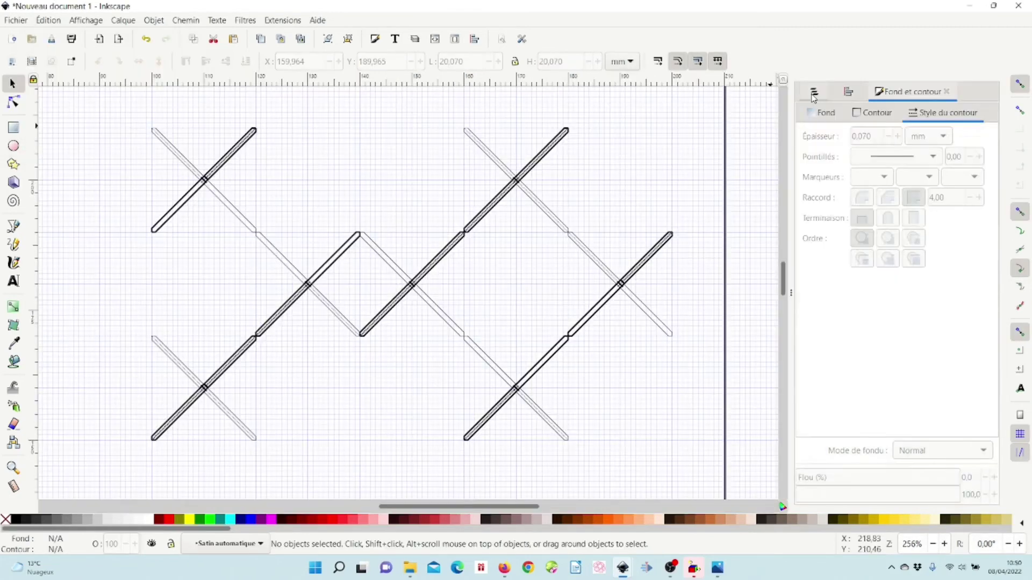
- Convert all the satin columns in the Satin automatique group to running stitch without keeping the original columns
click(822, 92)
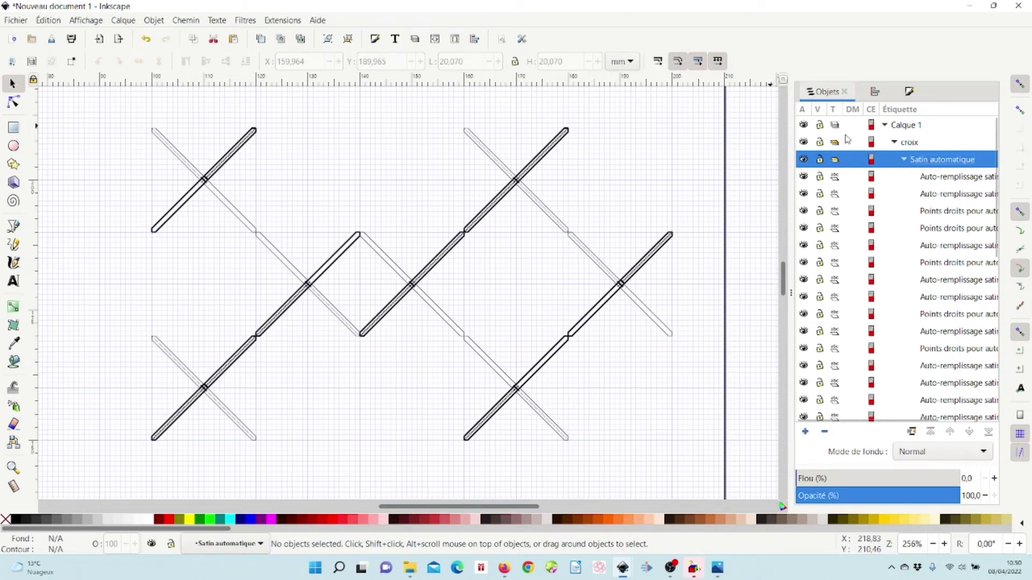
click(936, 179)
scroll(936, 180, down, 10)
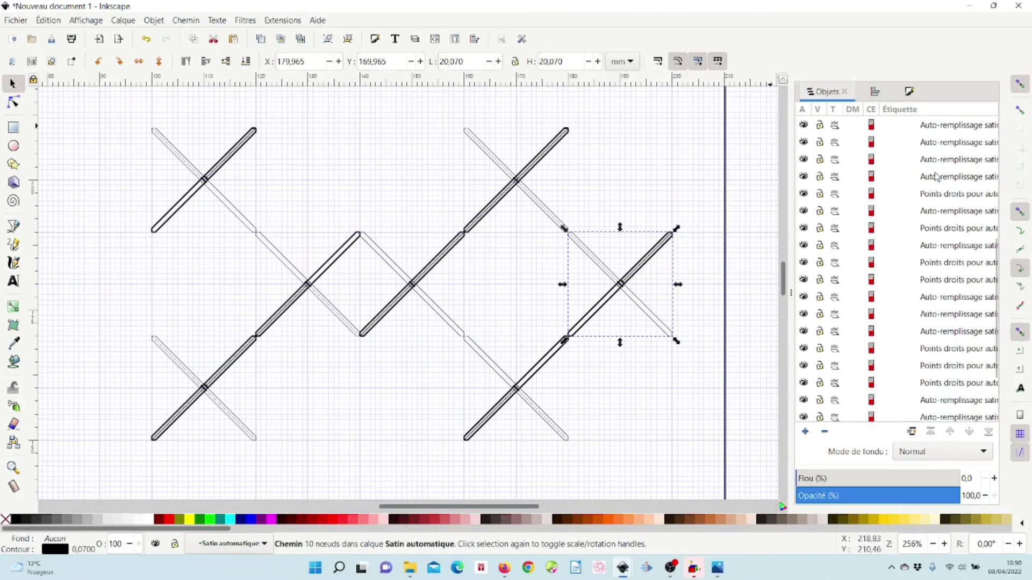
shift+click(965, 397)
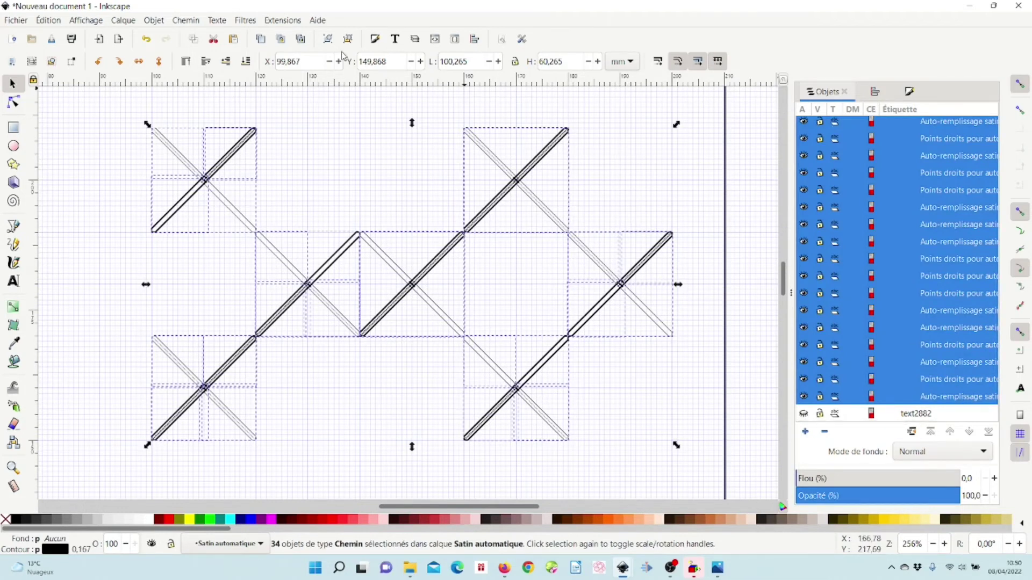
click(282, 22)
mouse_move(281, 188)
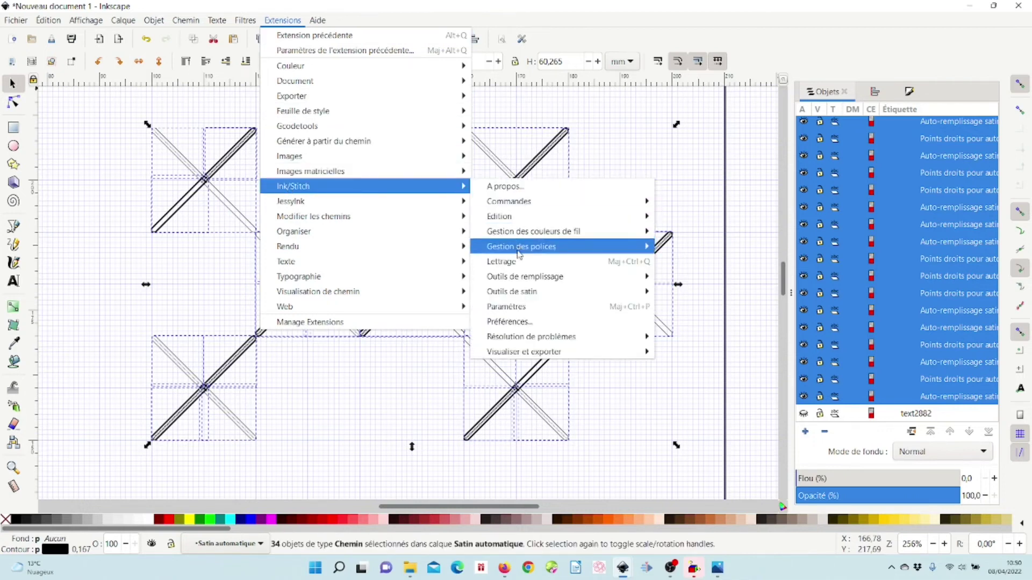
mouse_move(526, 291)
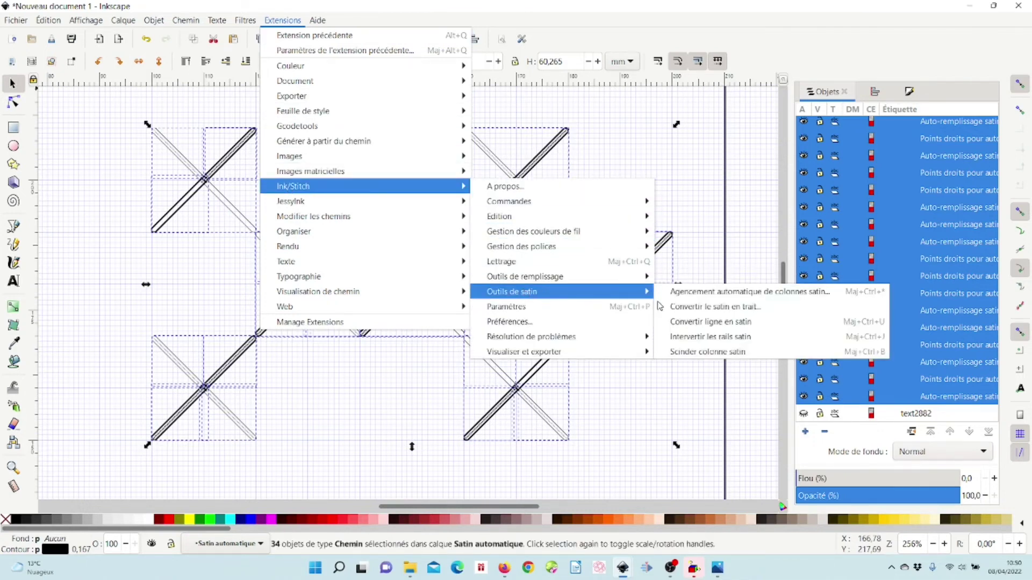
click(702, 309)
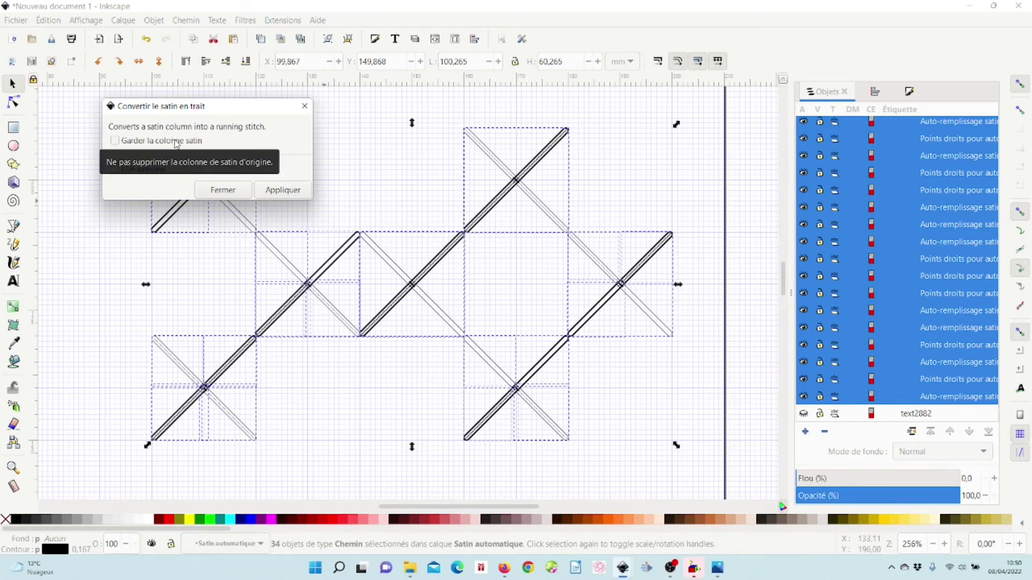
click(278, 191)
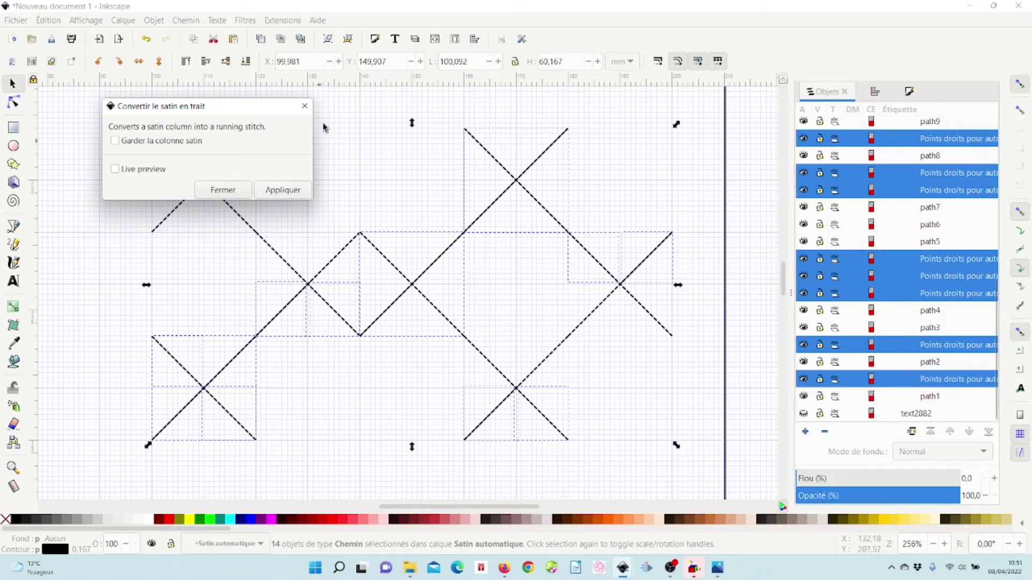
click(304, 106)
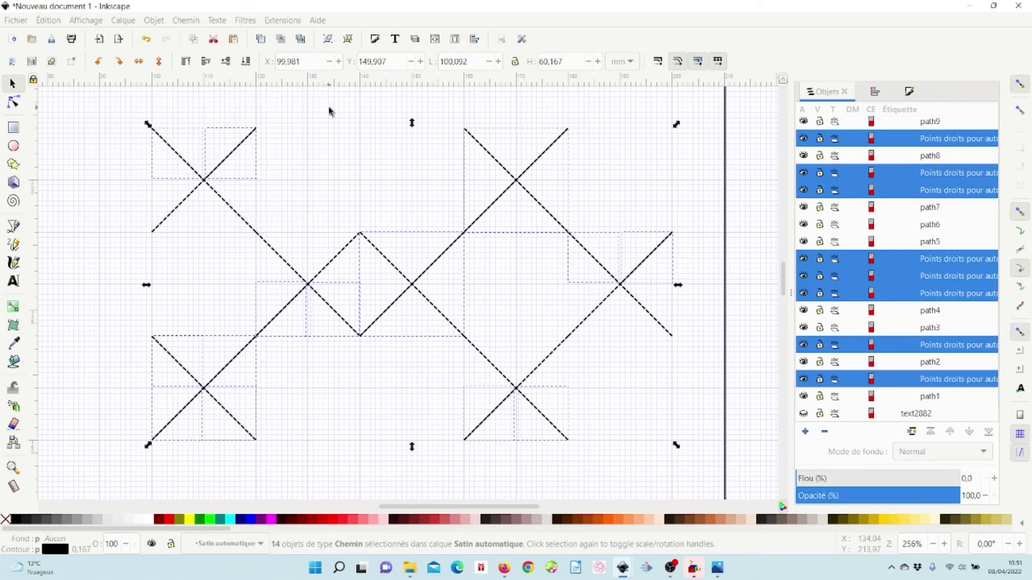
- Select all the cross paths and run their stitch simulation at 128 stitches per second
click(328, 107)
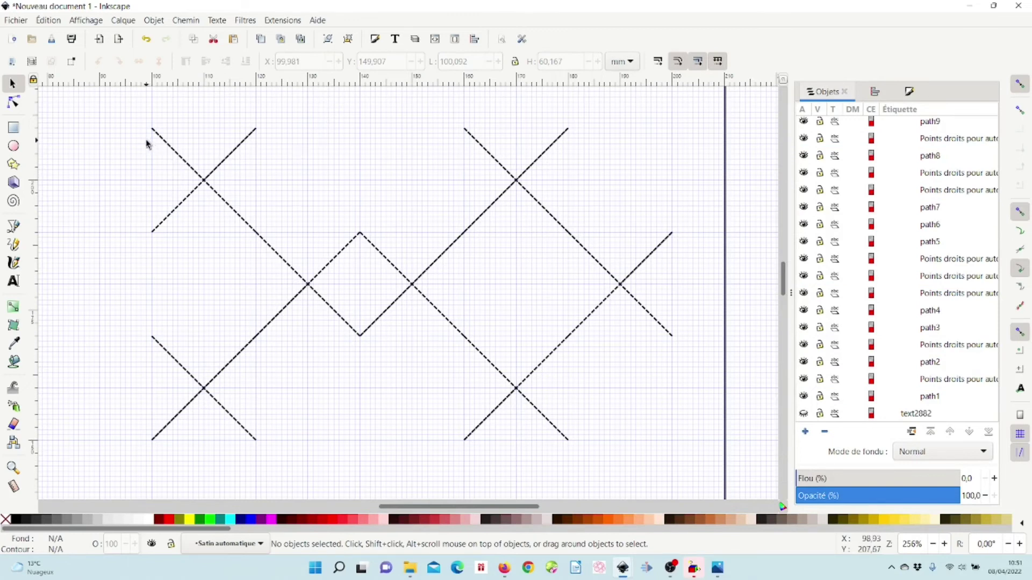
drag(128, 114, 735, 437)
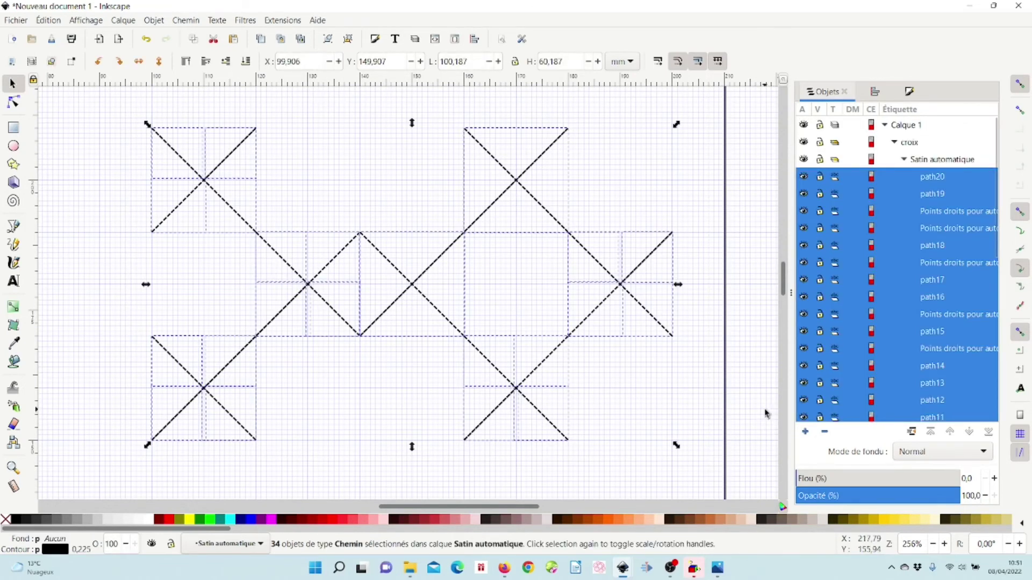
key(ctrl)
key(shift)
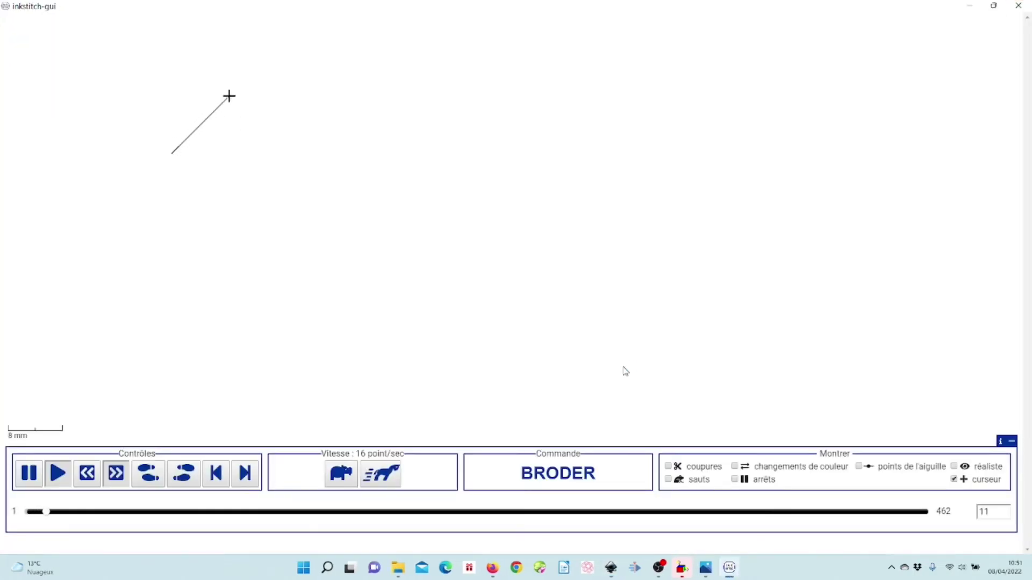
click(382, 473)
click(381, 472)
click(381, 473)
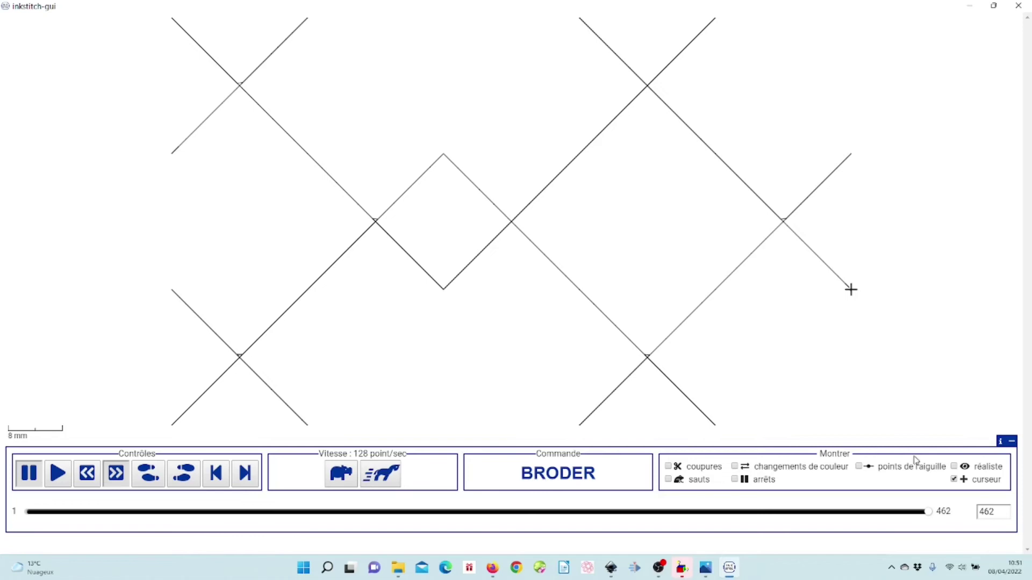
- Show the simulated crosses in realistic rendering, then close the simulation and the satin conversion dialog
click(953, 467)
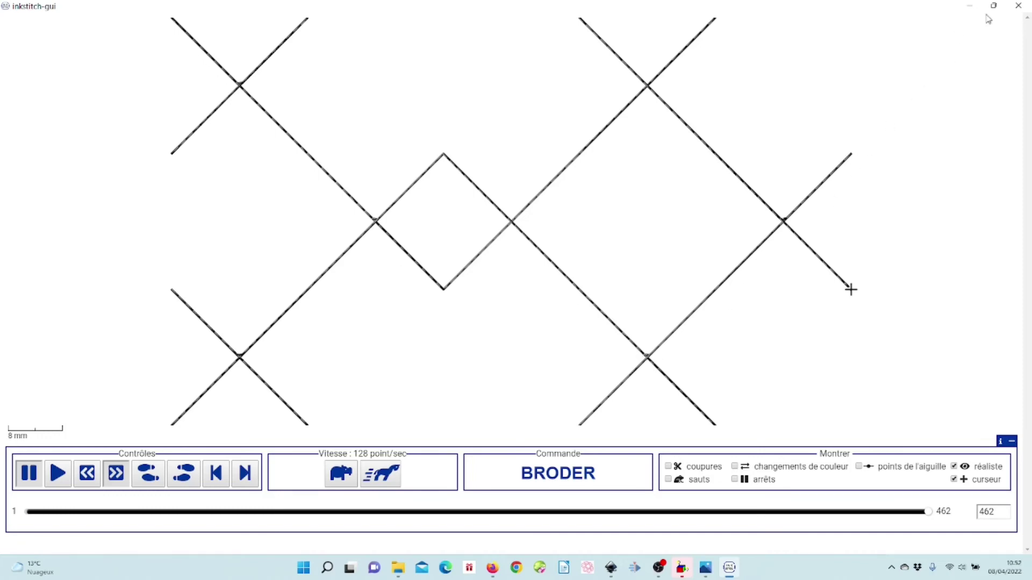
click(1018, 7)
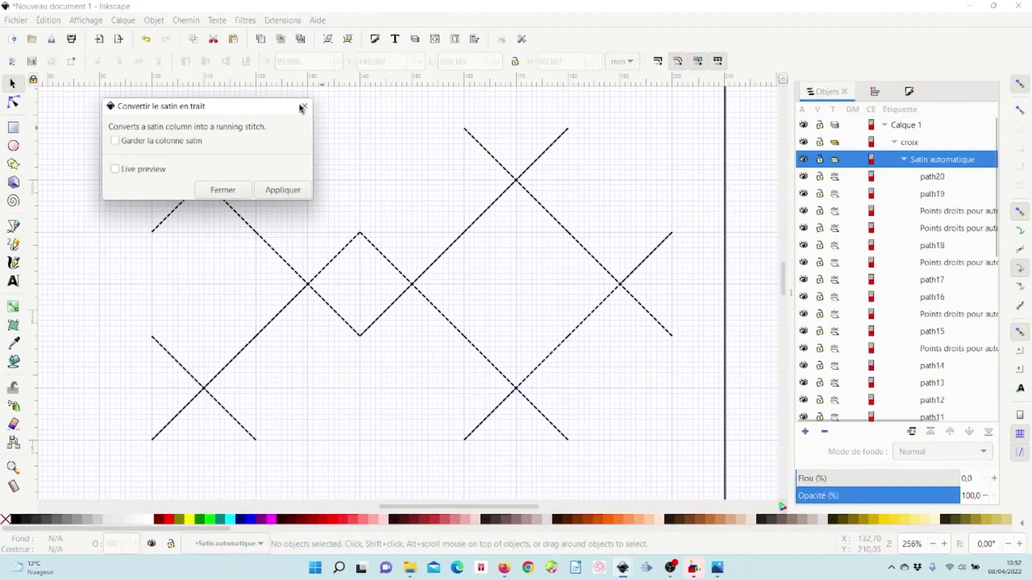
click(303, 106)
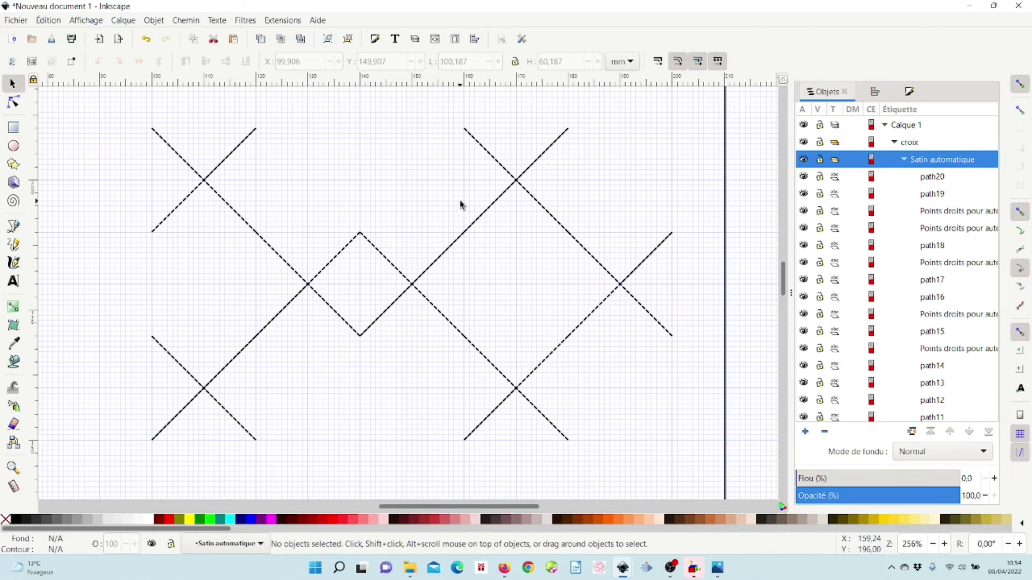
- Select all the cross paths, lock their proportions, and scale them to one tenth by setting the height to 60,187/10 mm
key(ctrl)
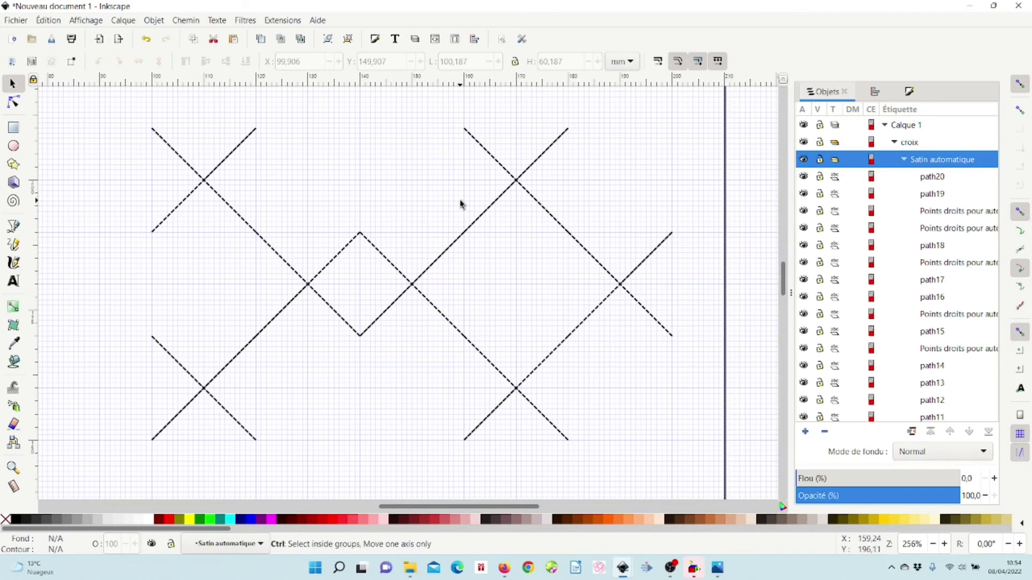
scroll(460, 204, down, 2)
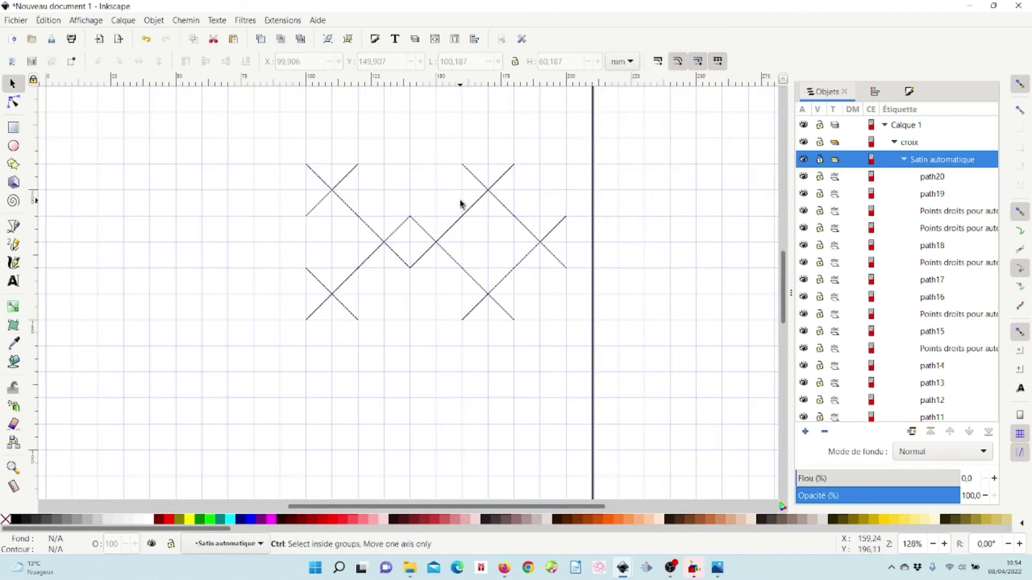
scroll(461, 204, up, 2)
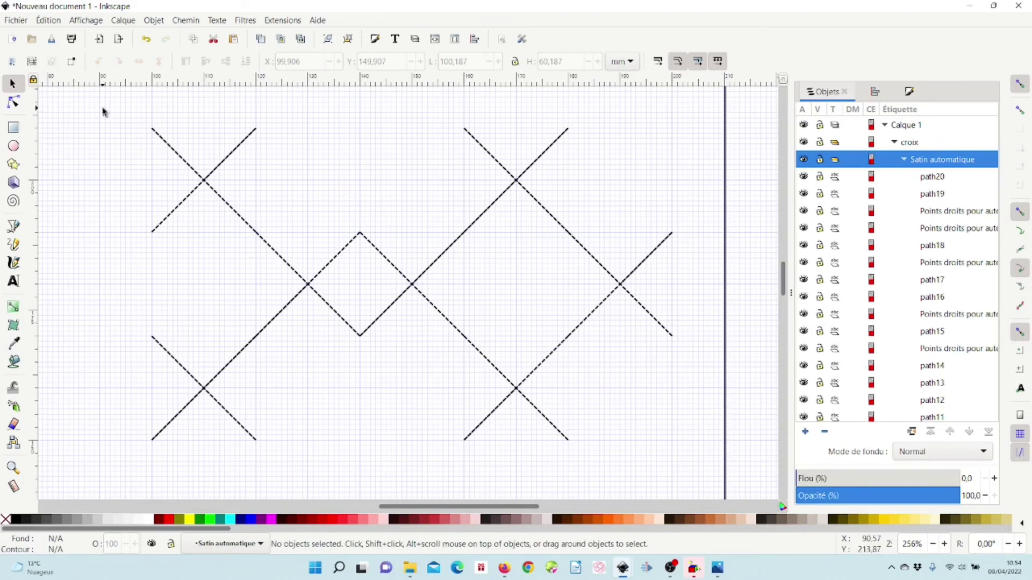
drag(102, 107, 706, 471)
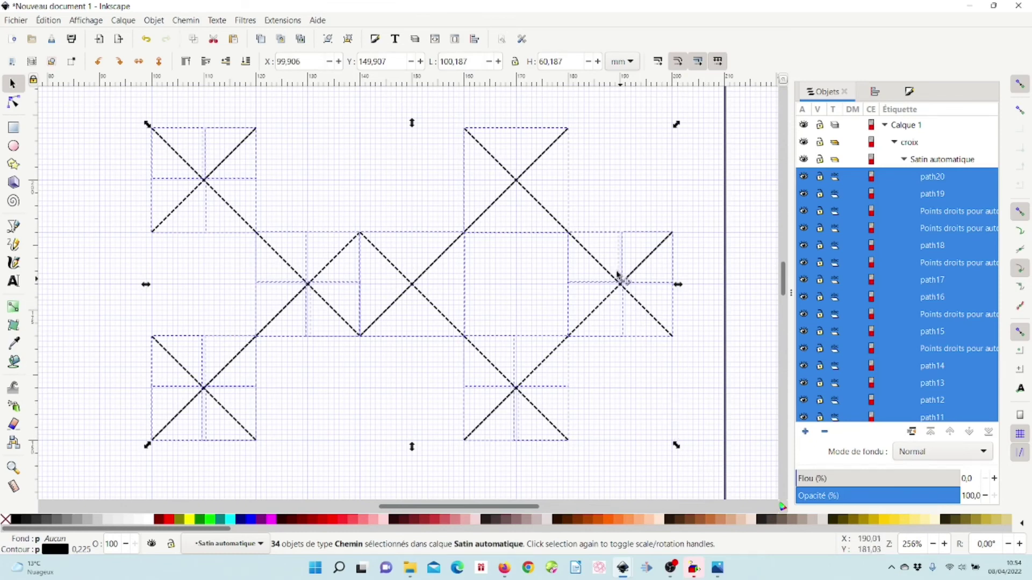
click(515, 62)
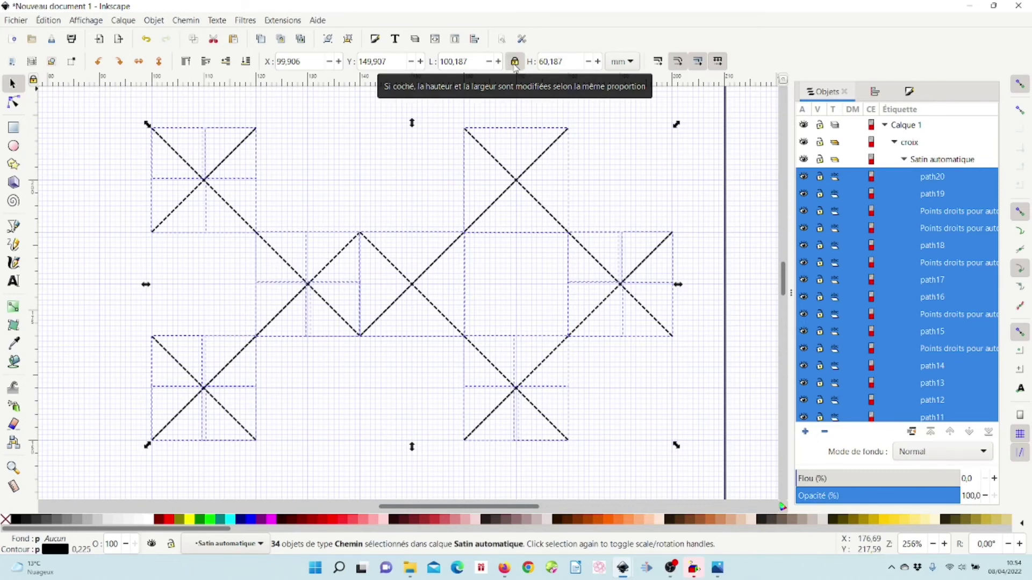
click(569, 62)
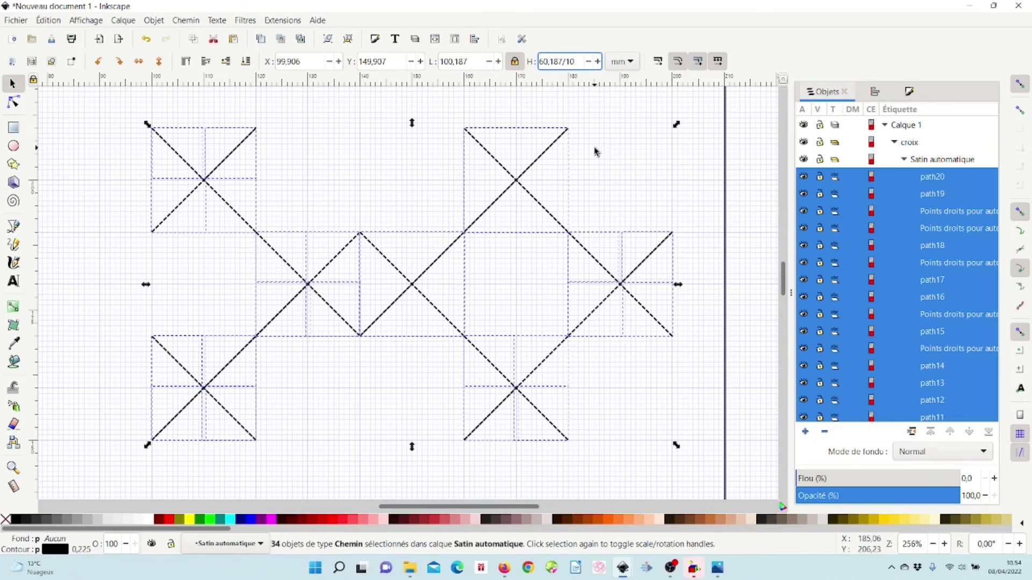
key(Return)
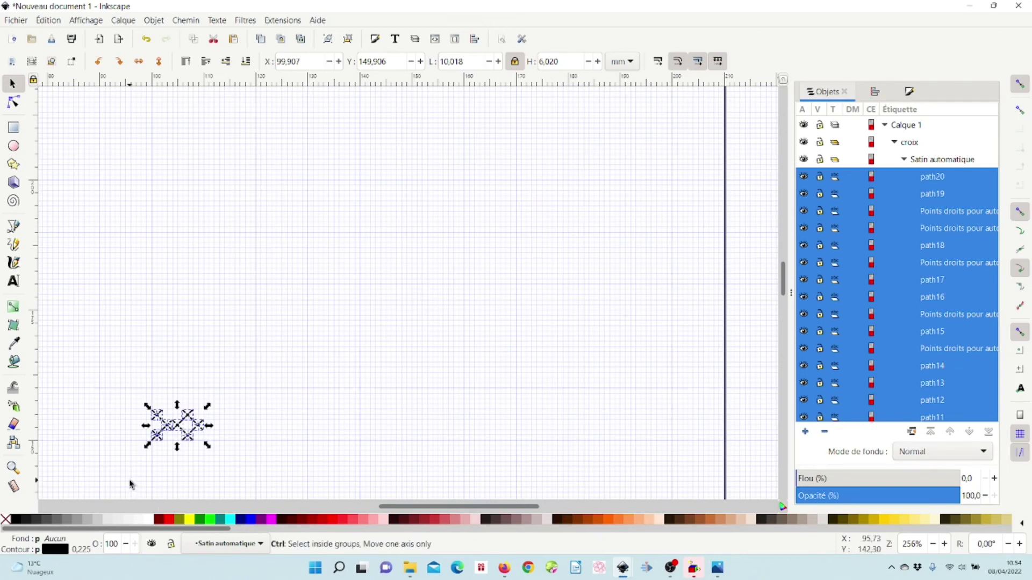
- Examine the size of a single segment of the upper-left cross and of that whole cross by selecting them
scroll(132, 484, up, 4)
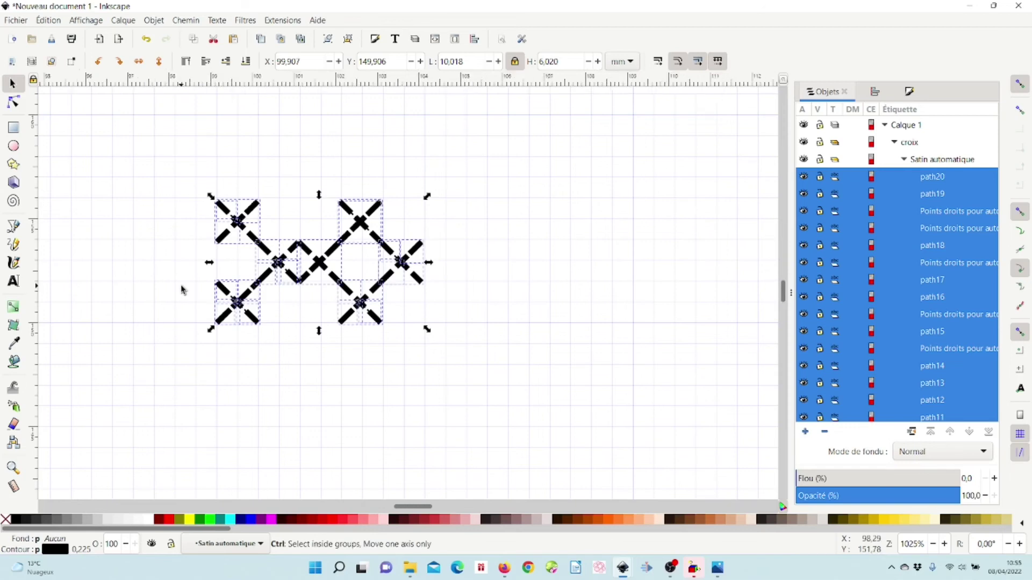
scroll(181, 290, up, 2)
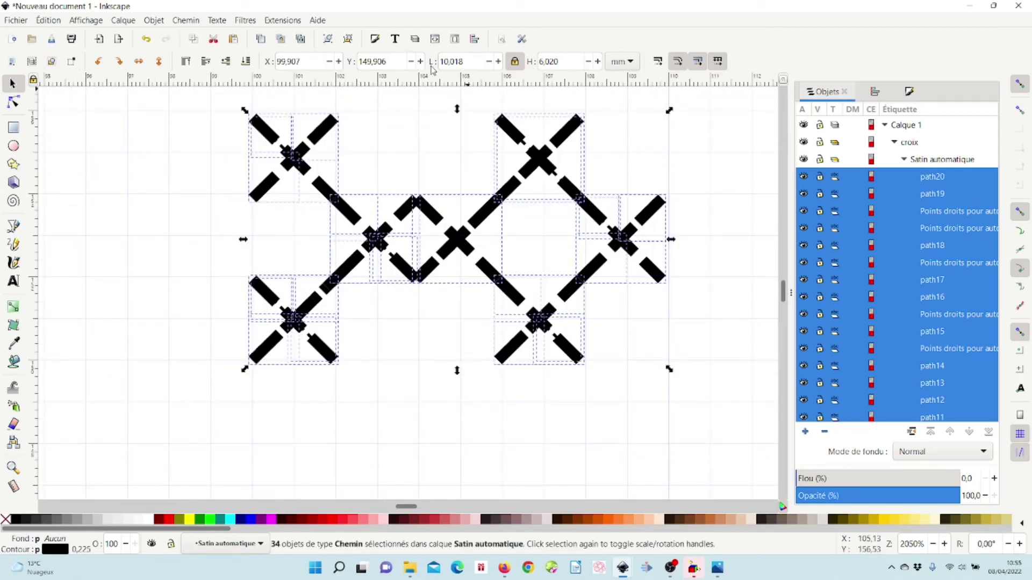
click(128, 195)
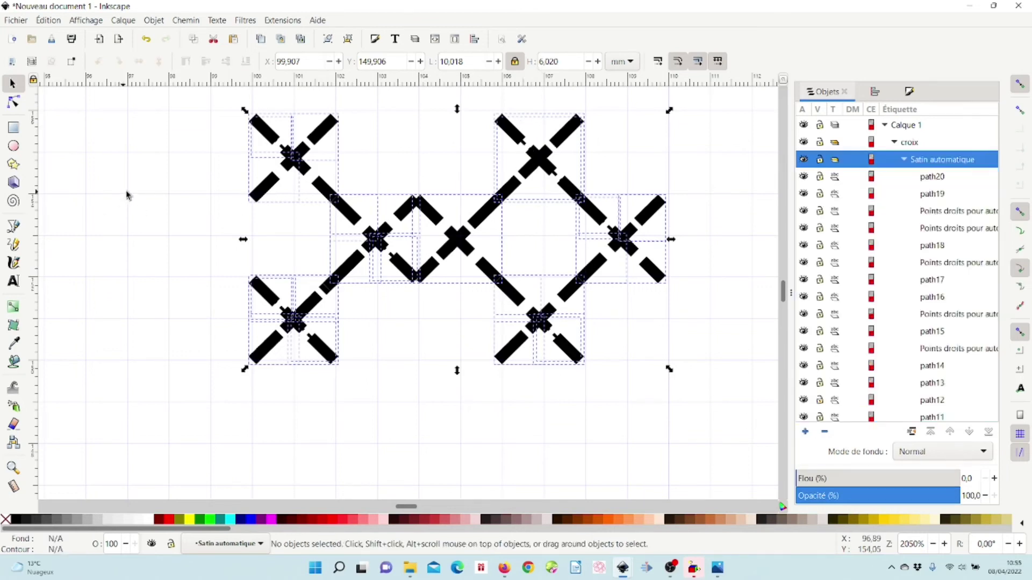
click(325, 136)
click(322, 134)
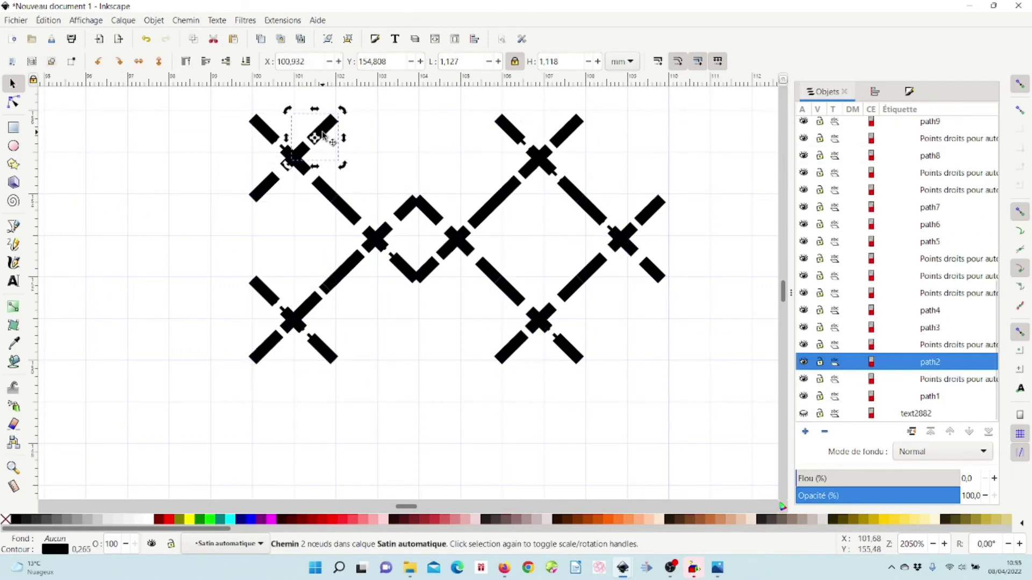
drag(225, 102, 357, 213)
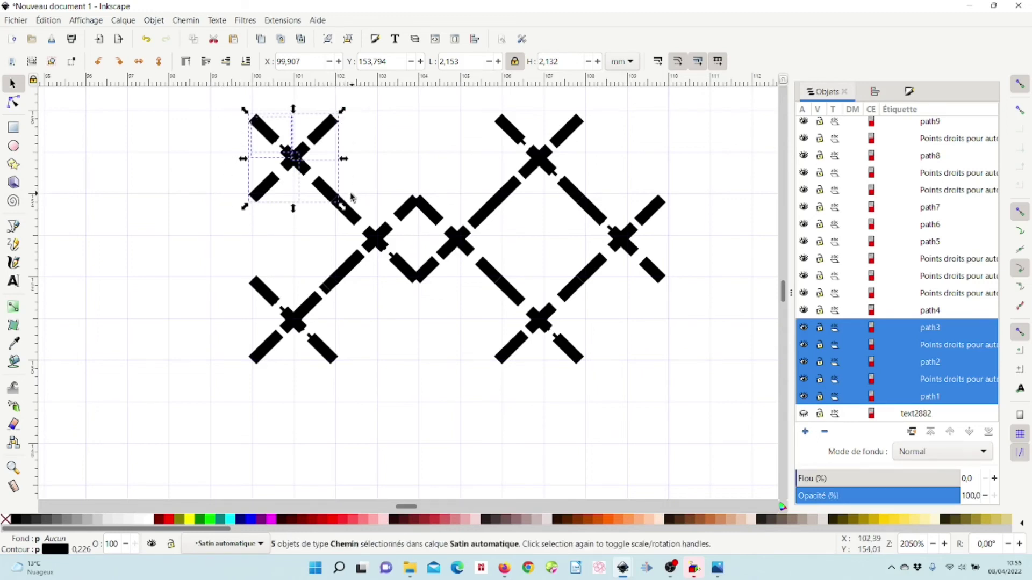
click(233, 227)
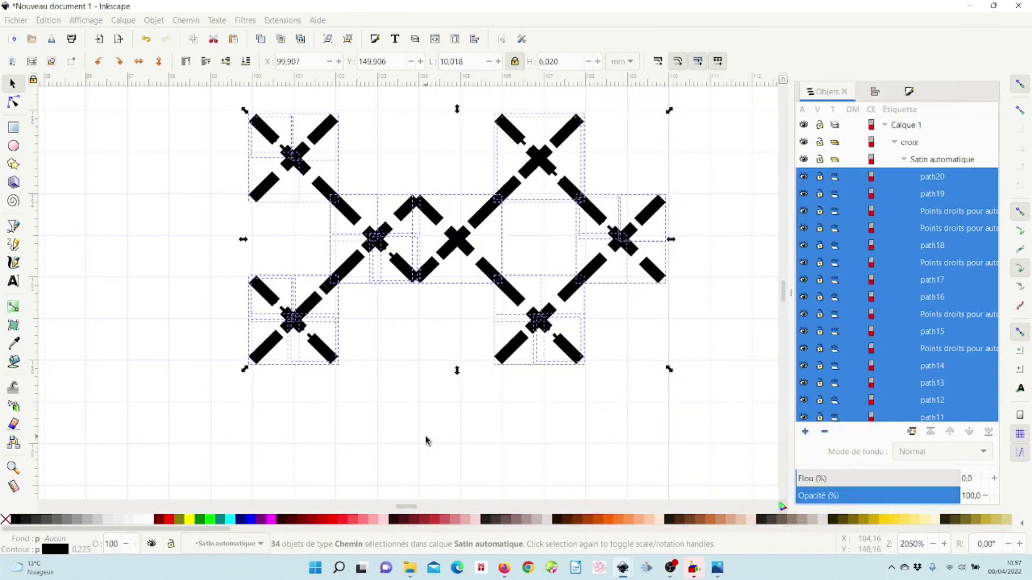
- Apply embroidery parameters to all the cross paths with a 10 mm running stitch length and tie-off stitches (points d'arrêts) allowed Jamais
click(427, 456)
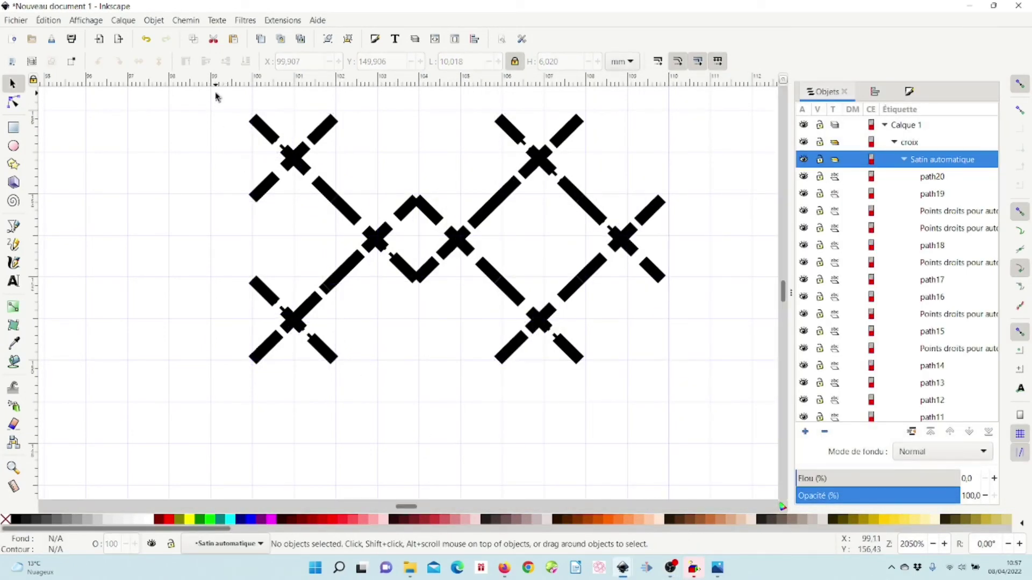
drag(215, 96, 706, 402)
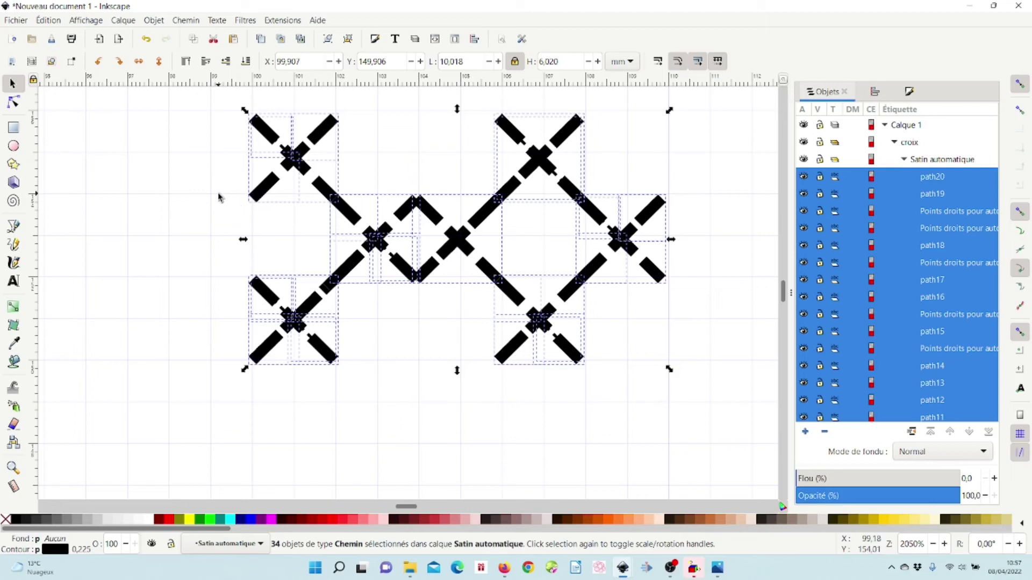
key(ctrl)
key(shift)
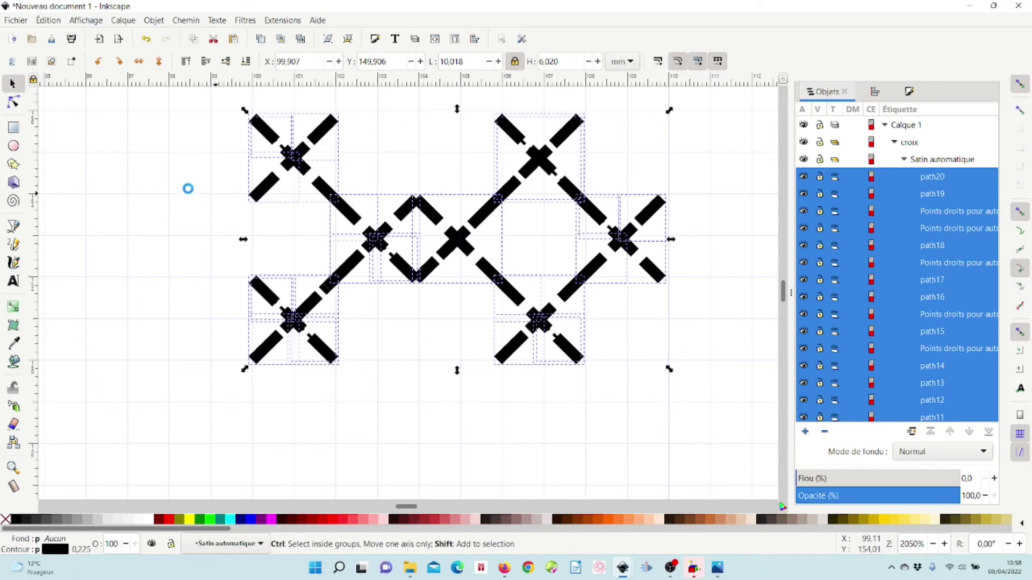
mouse_move(729, 568)
click(762, 524)
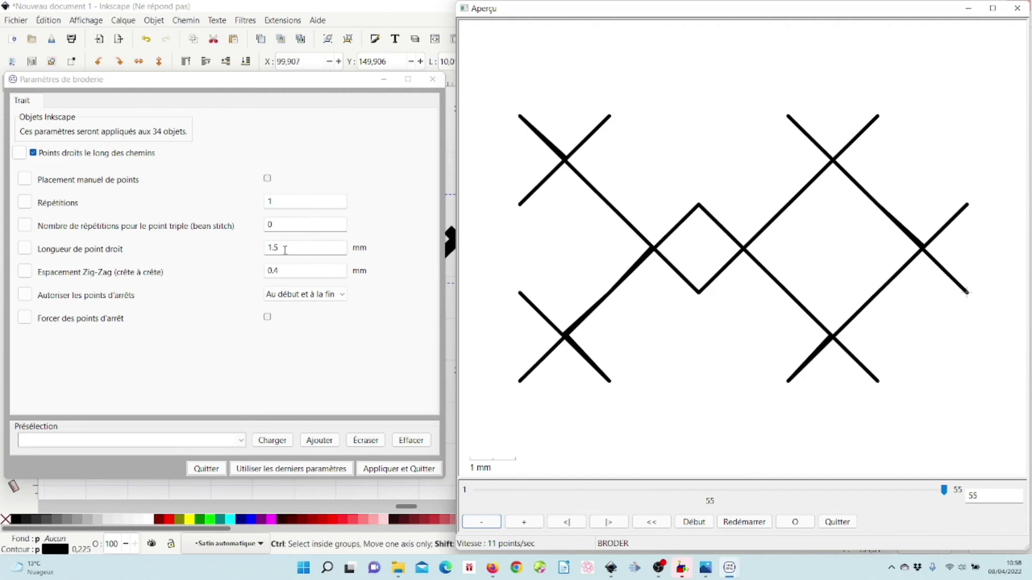
drag(285, 250, 266, 248)
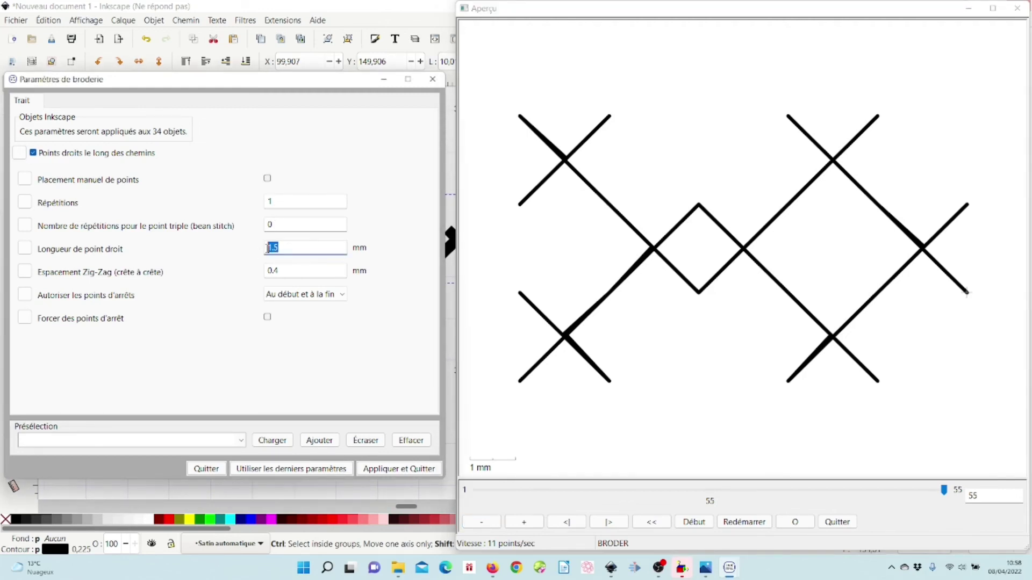
text(10)
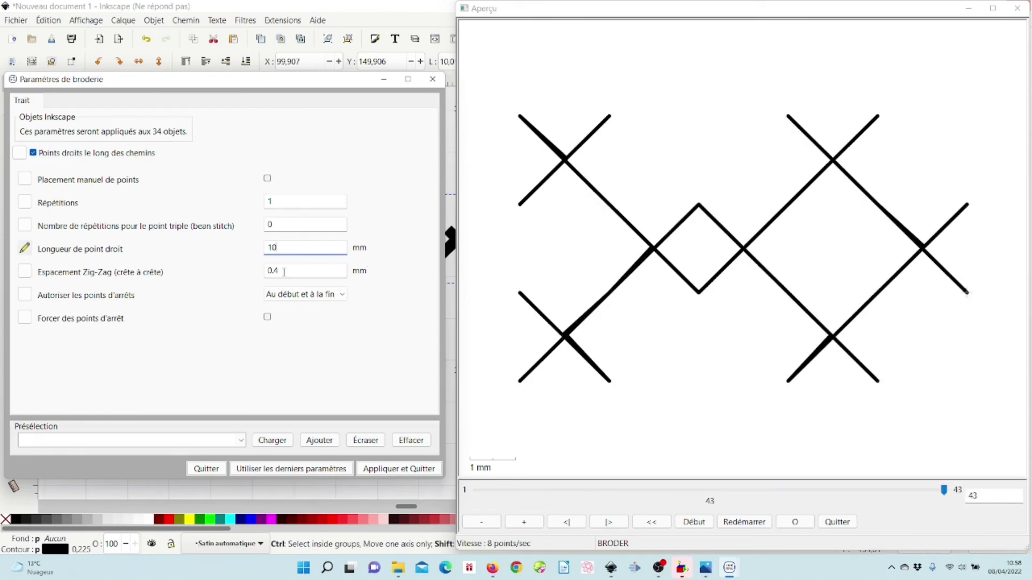
click(344, 298)
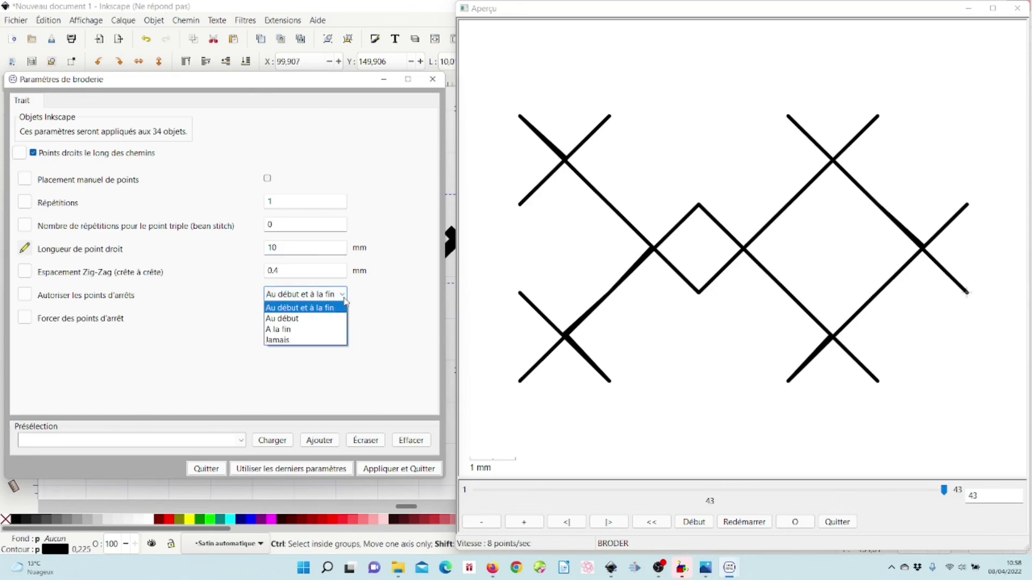
click(332, 340)
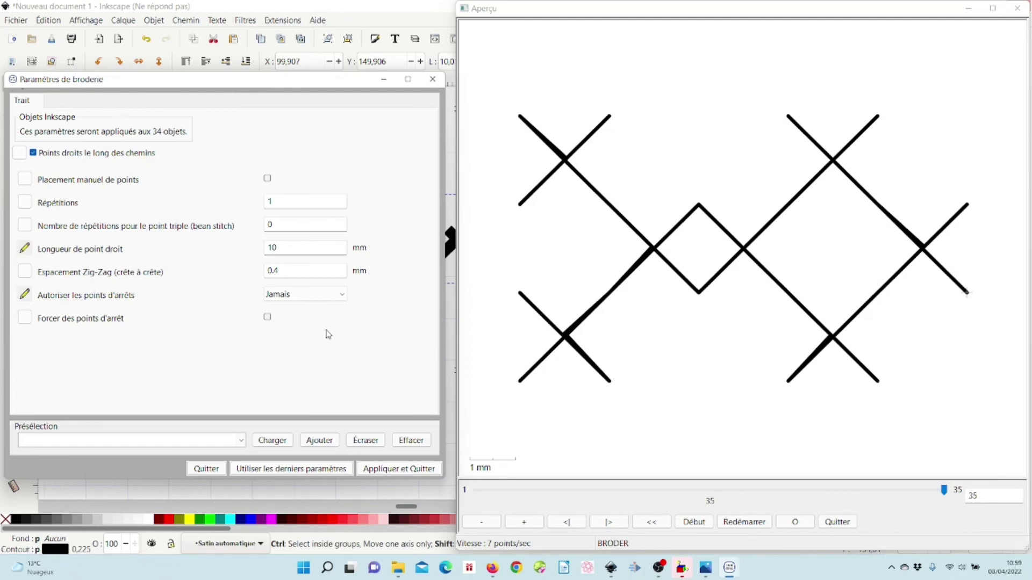
click(384, 474)
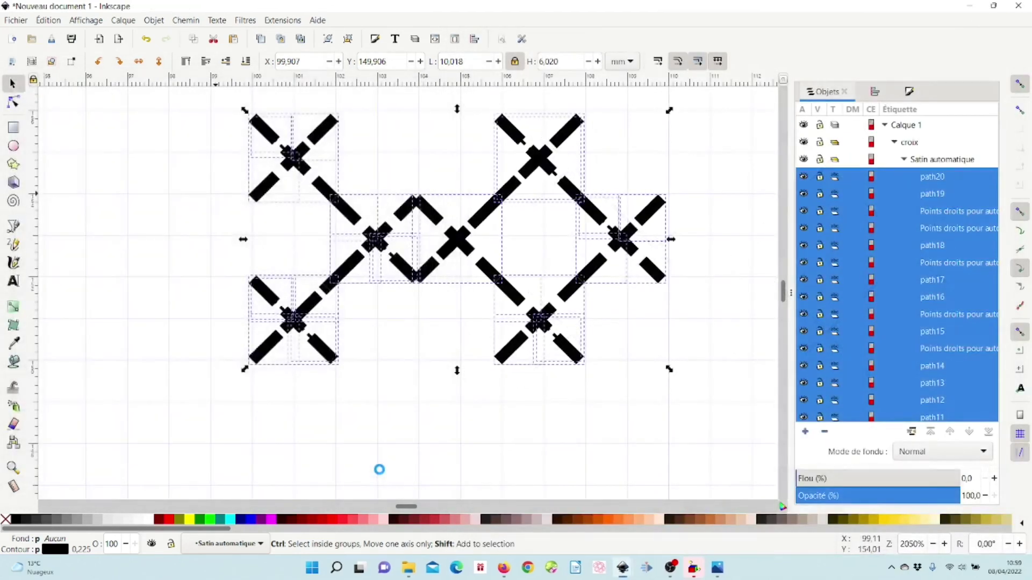
- Simulate the whole motif with needle points shown, rewinding the stitch plan to its start before closing the simulation
click(194, 417)
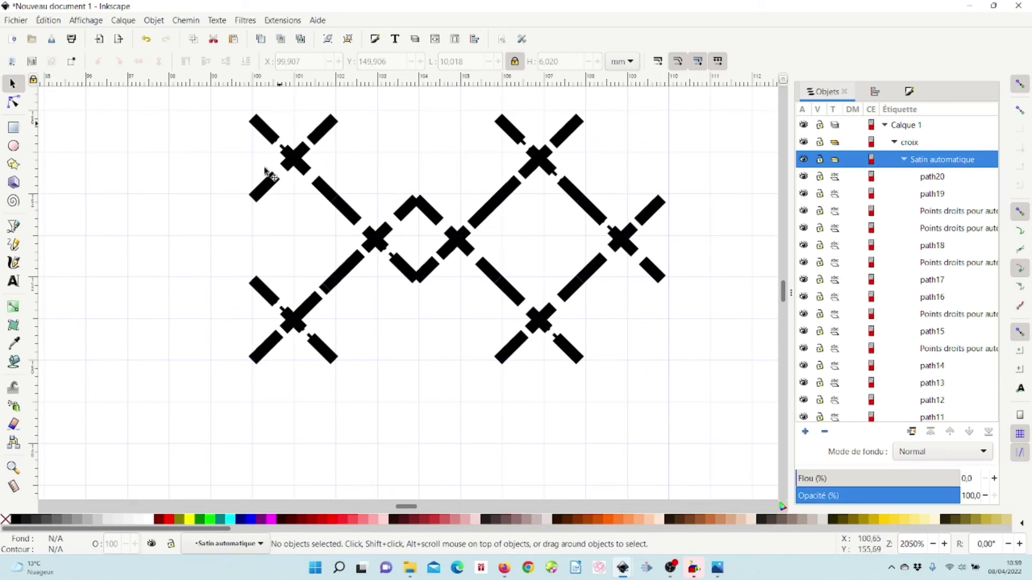
key(ctrl)
key(shift)
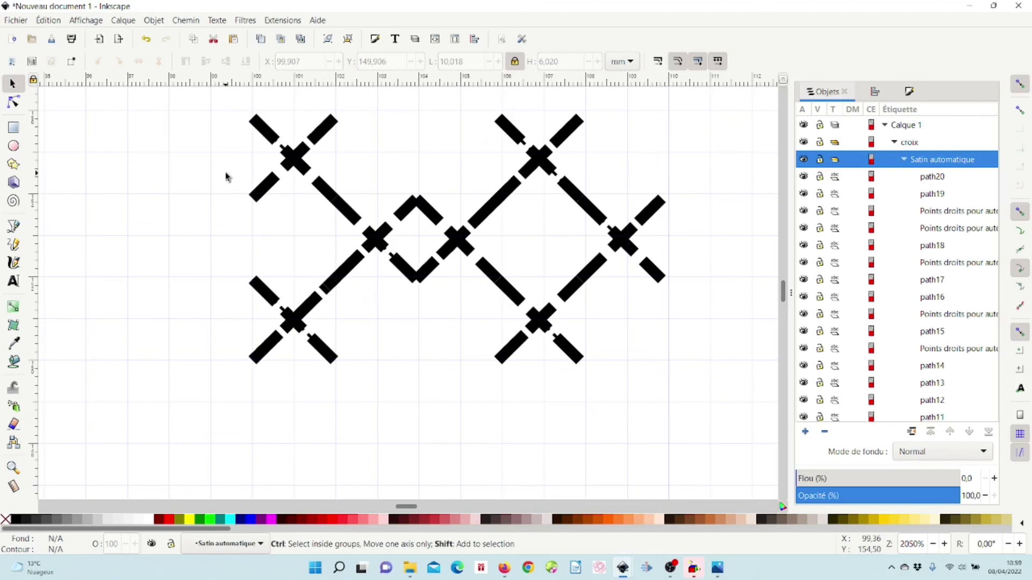
key(ctrl+shift+l)
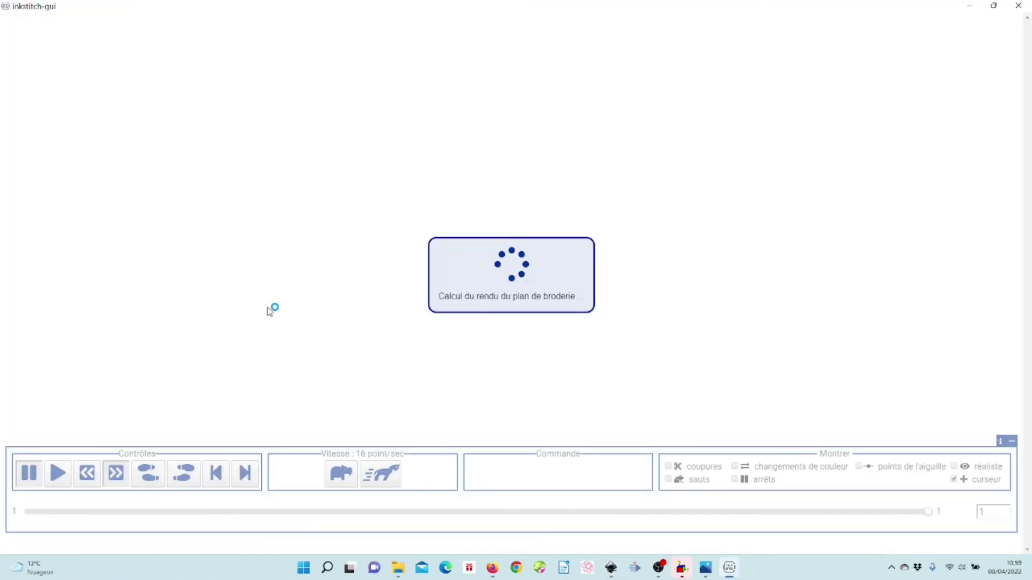
click(860, 467)
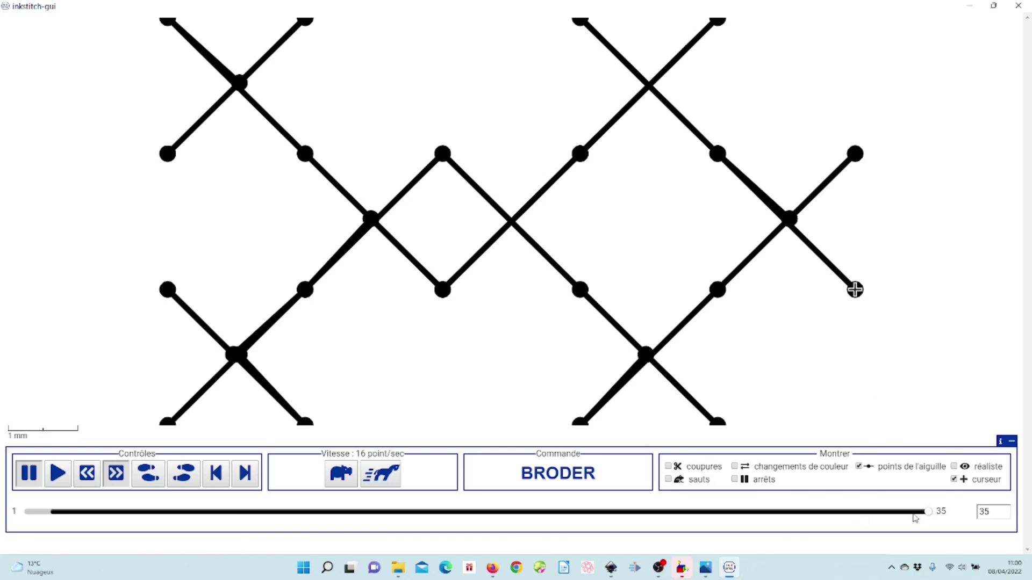
drag(929, 519, 27, 471)
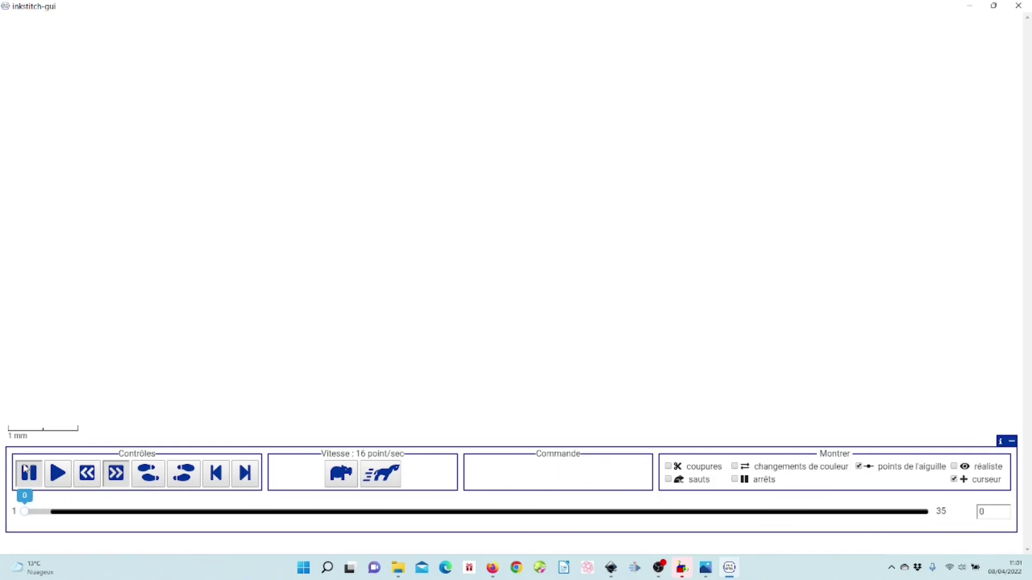
click(1019, 5)
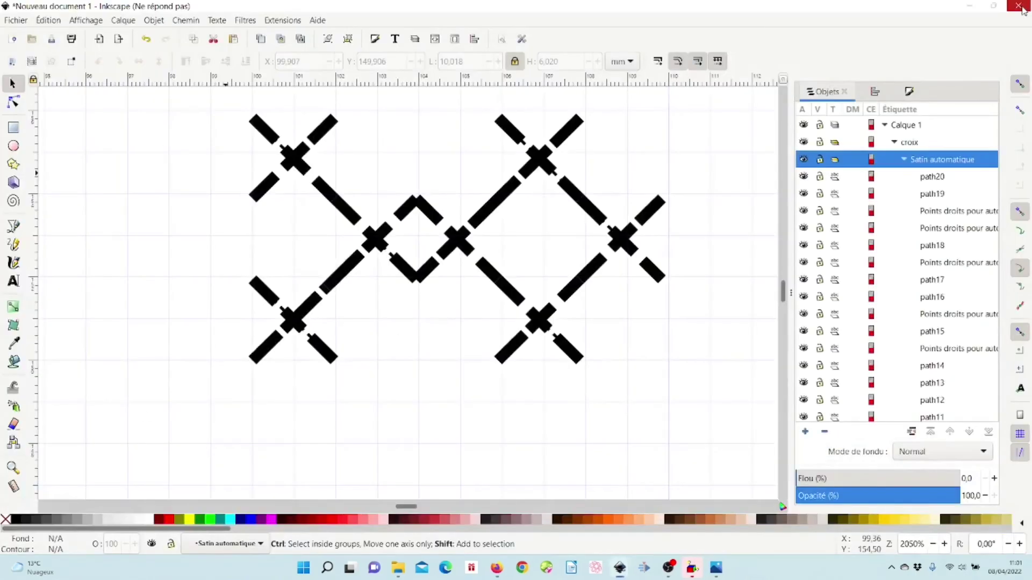